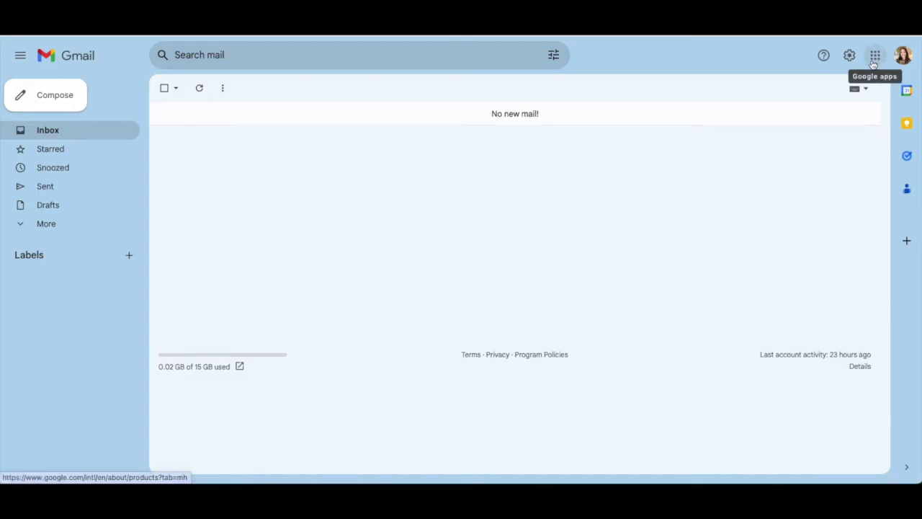
Open the Google apps launcher from Gmail.
left_click(874, 59)
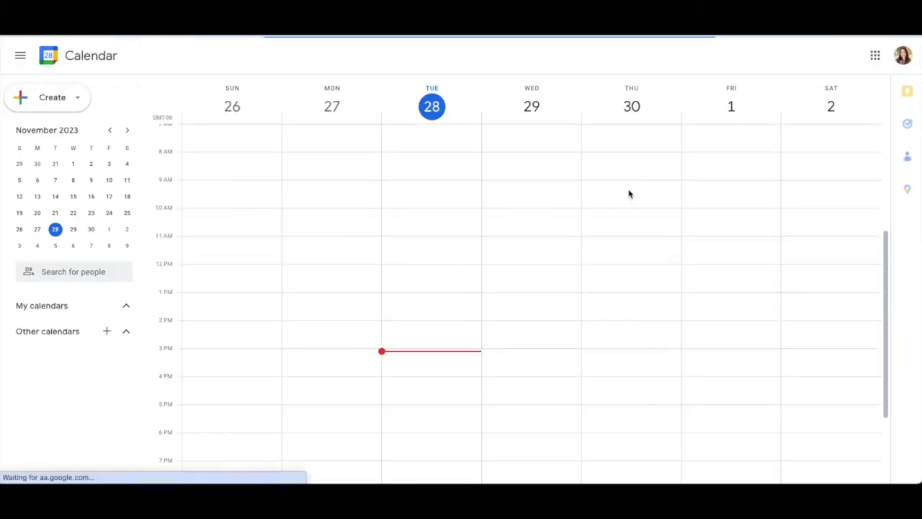
Cycle the calendar through Month, 4-day and Day views, then return to Week view for Nov 26 – Dec 2.
left_click(784, 57)
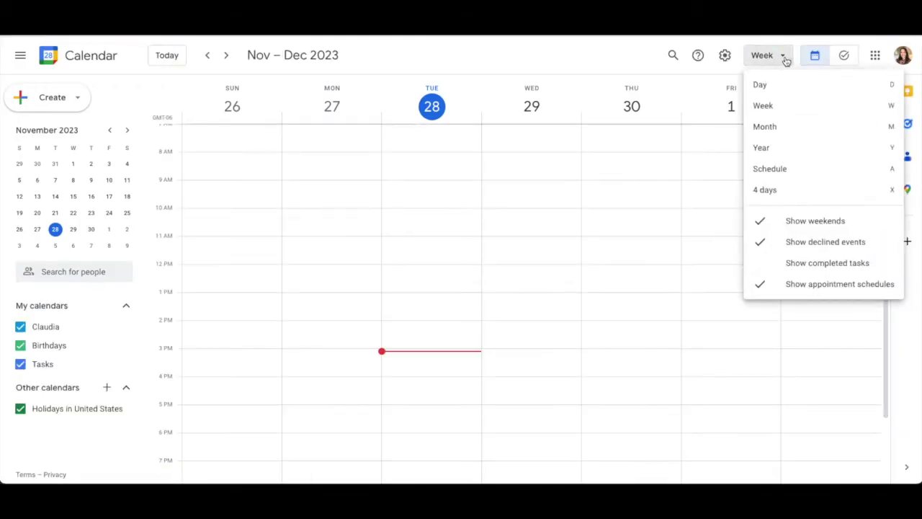
left_click(790, 129)
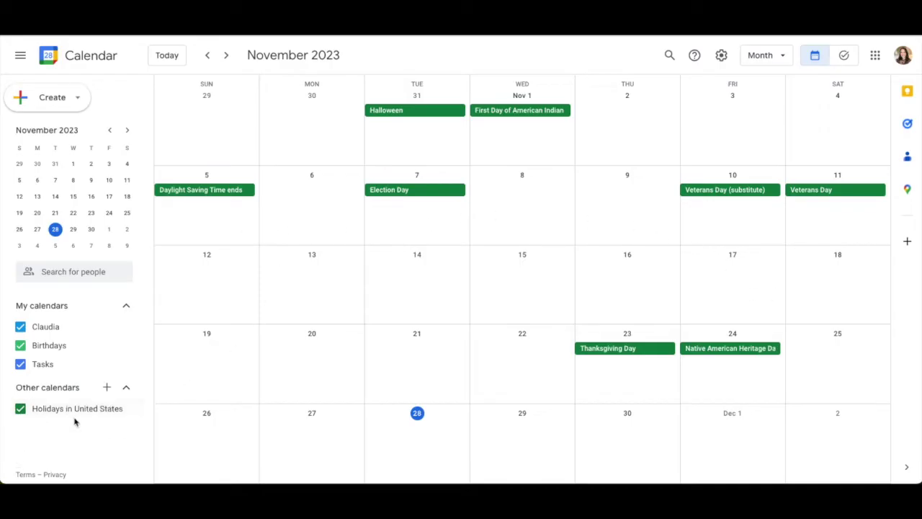
left_click(781, 64)
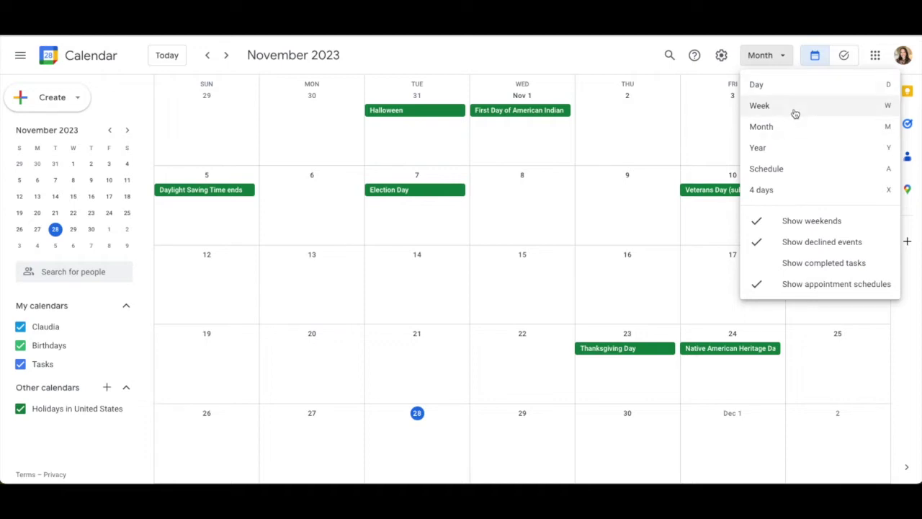
left_click(793, 200)
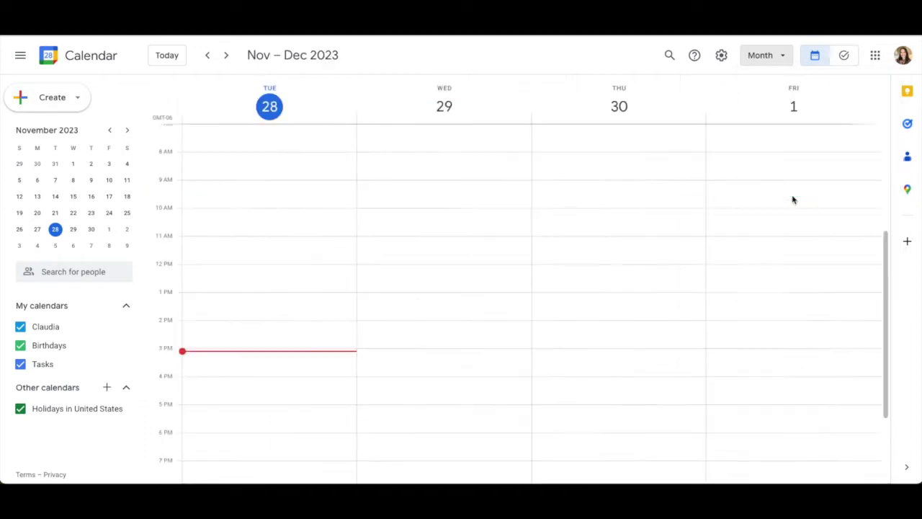
left_click(778, 62)
left_click(778, 85)
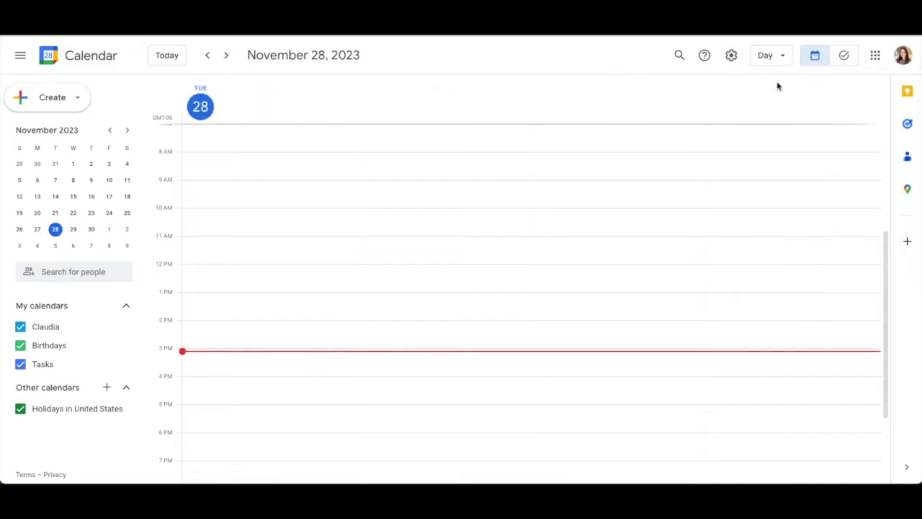
left_click(783, 61)
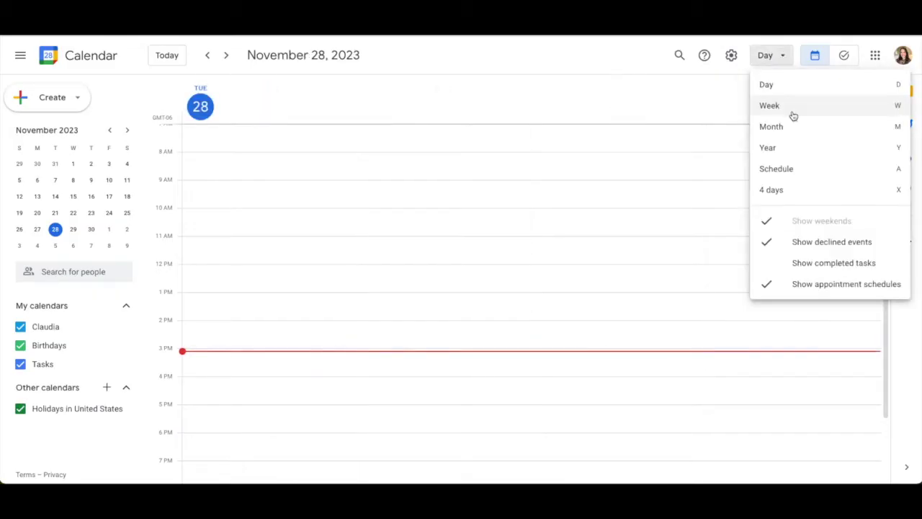
left_click(792, 108)
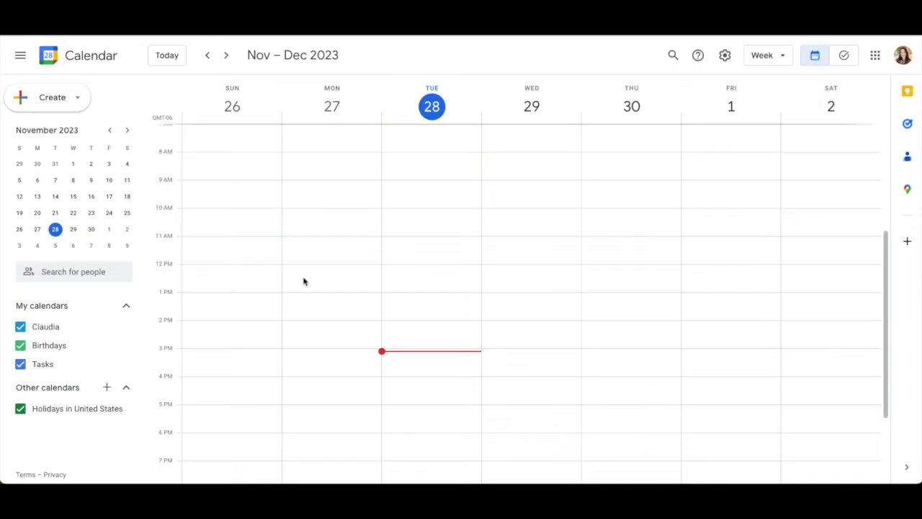
left_click(69, 99)
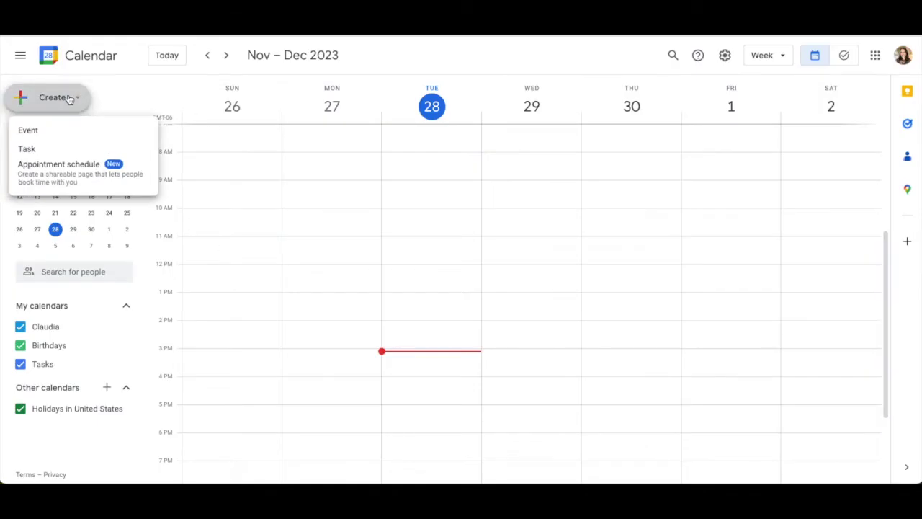
Create 'New Event' on Tuesday Nov 28, ending at 4:15pm, in the full editor.
left_click(46, 129)
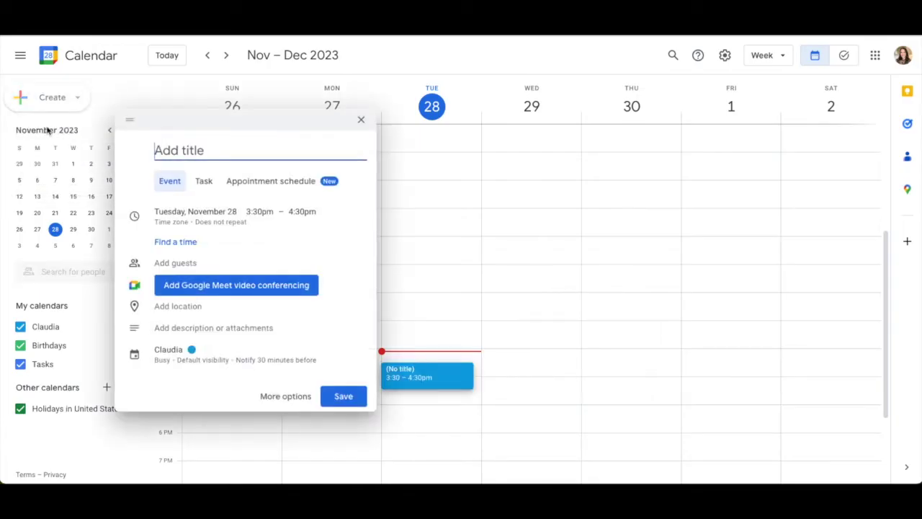
left_click(286, 397)
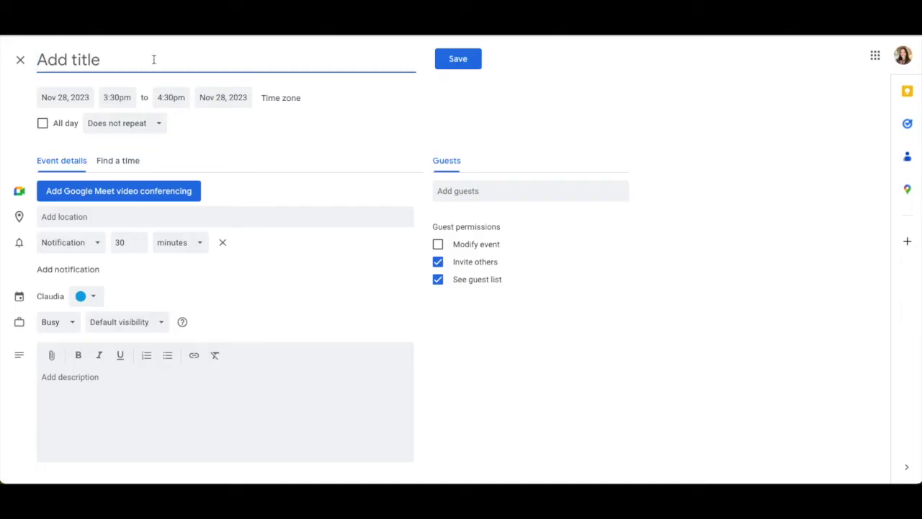
type("New Event")
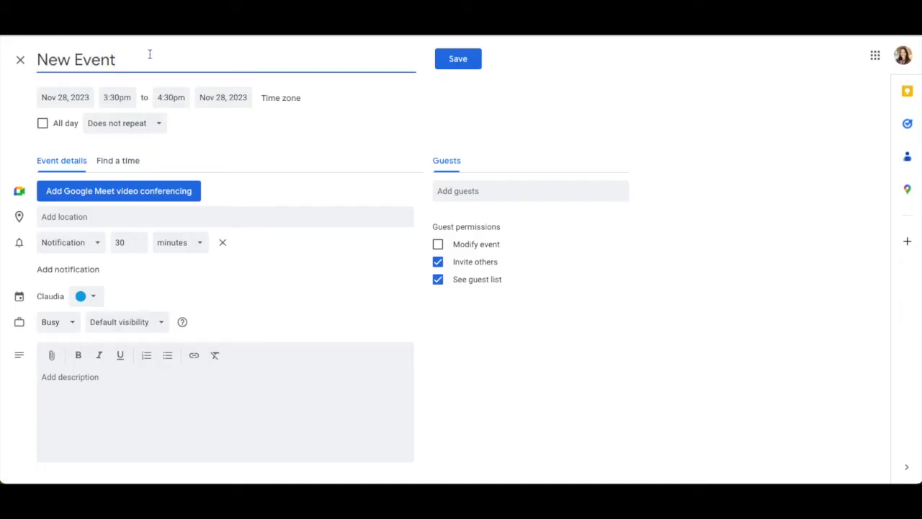
left_click(116, 97)
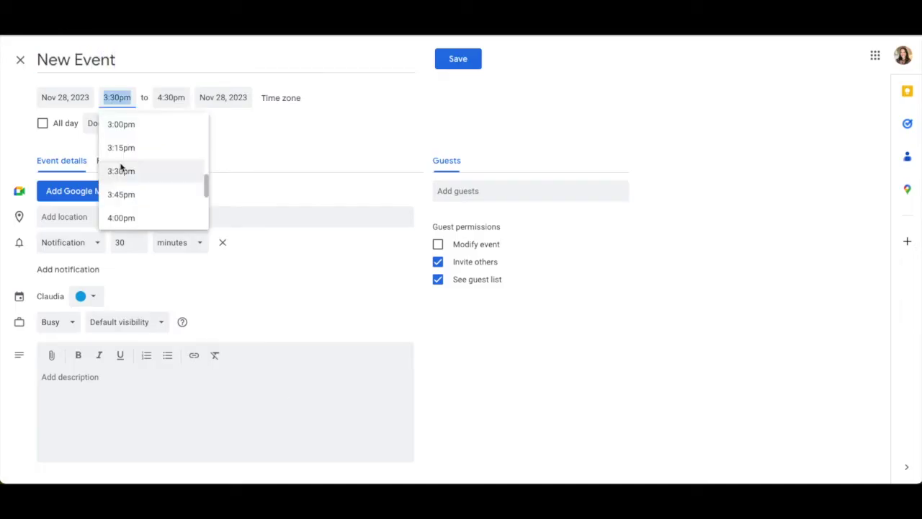
left_click(171, 98)
left_click(179, 148)
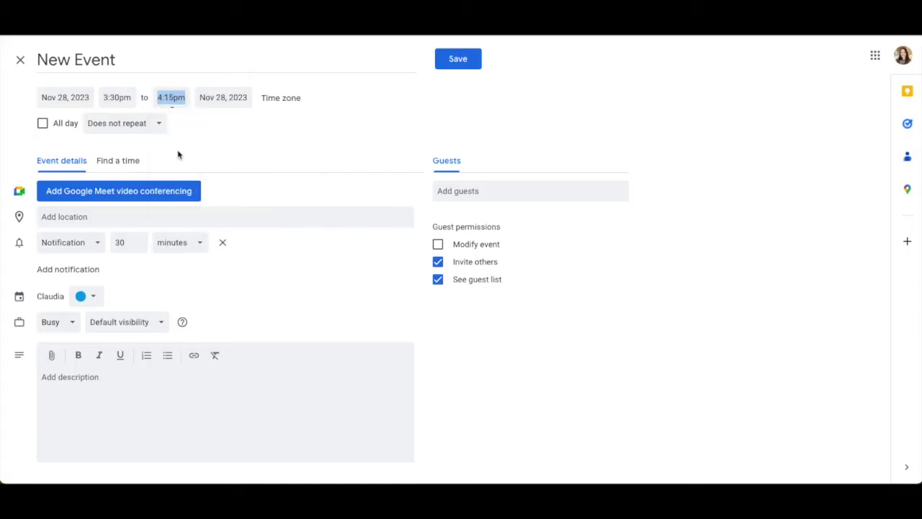
Attach a Google Meet video call and begin a note for guests in the description.
left_click(85, 215)
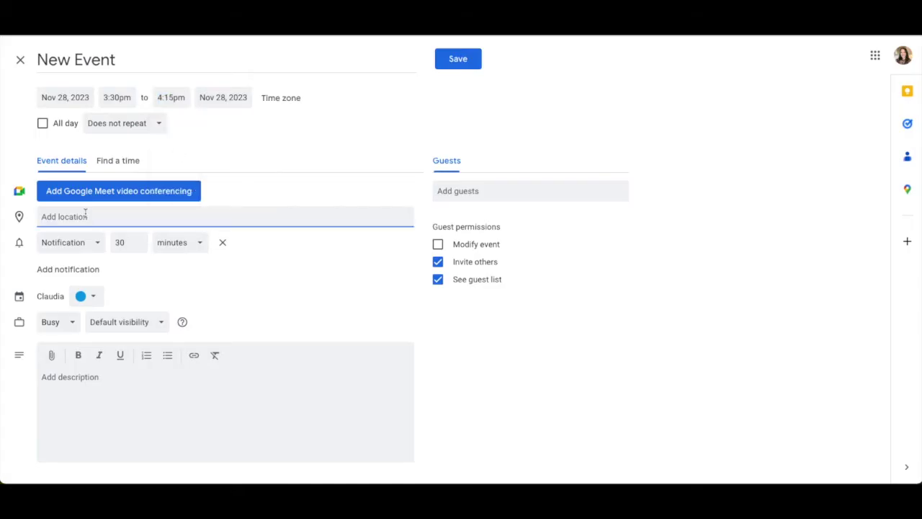
left_click(102, 195)
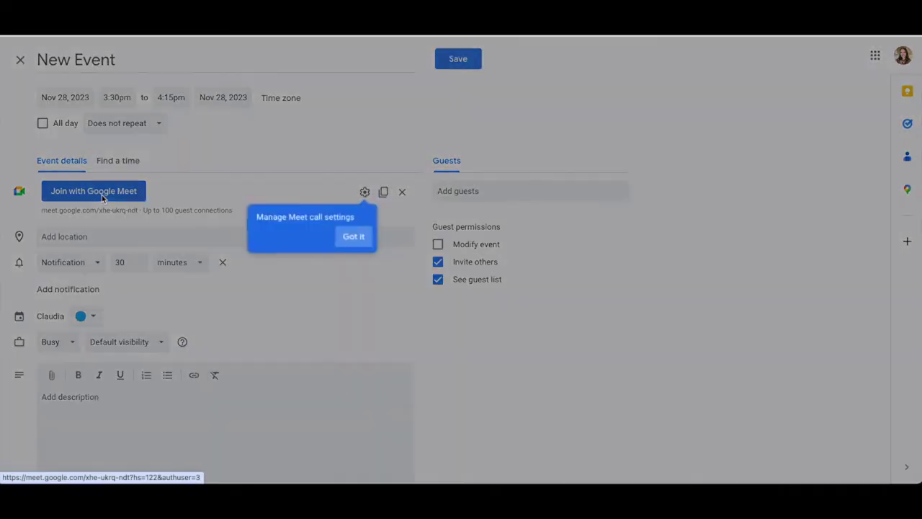
left_click(355, 239)
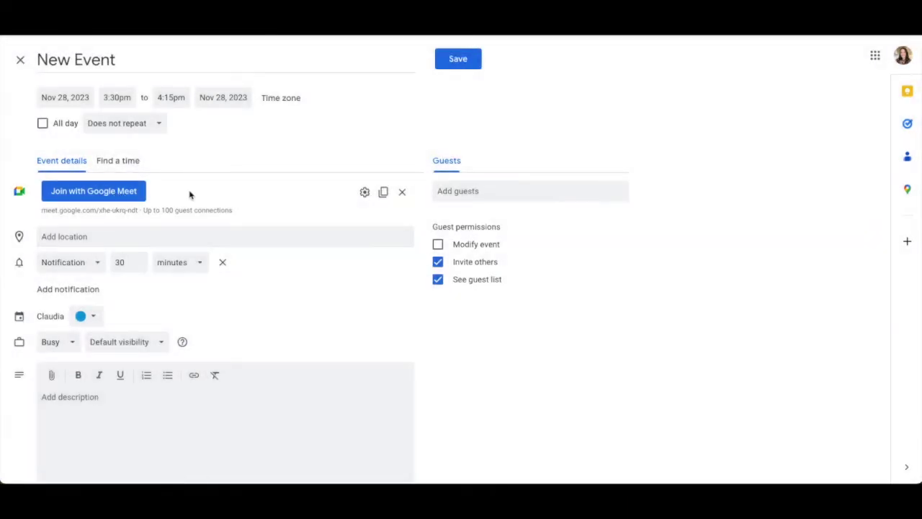
type("Add a note to your meeting guests")
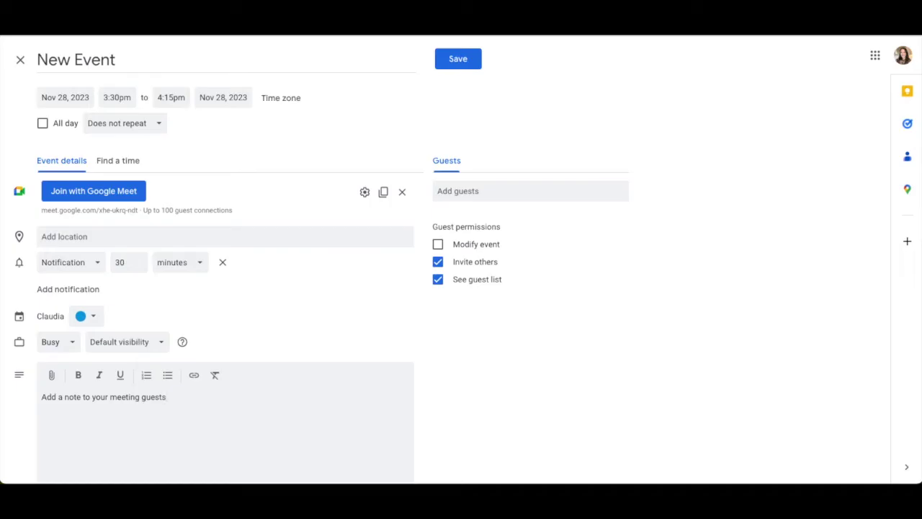
Make the first reminder an email and add a second reminder with a different type.
left_click(97, 263)
left_click(80, 290)
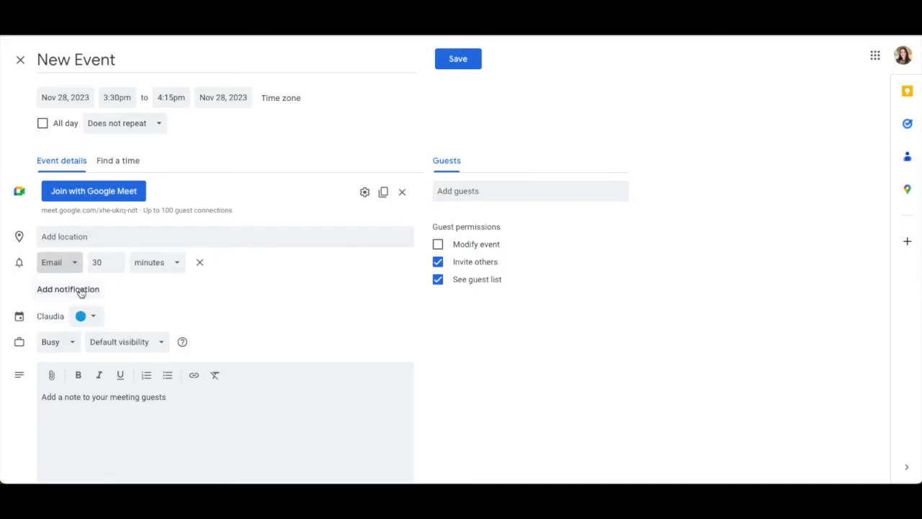
left_click(85, 290)
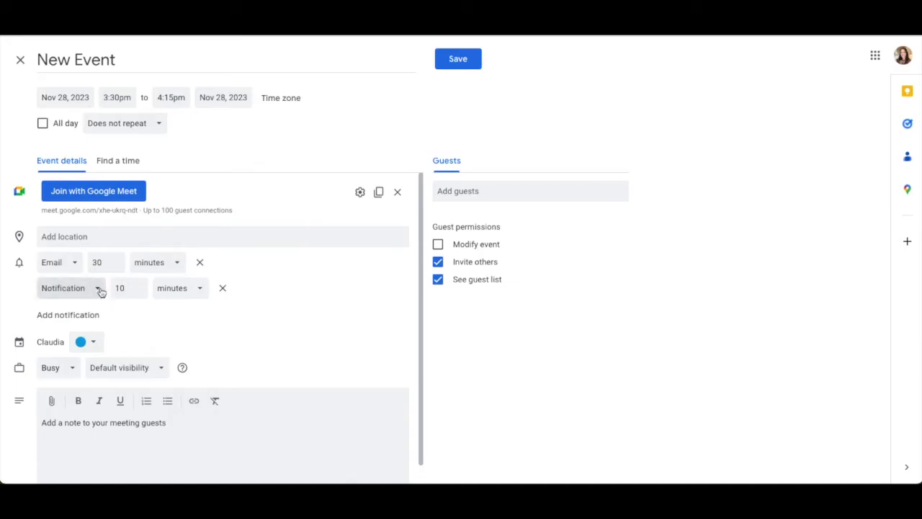
left_click(101, 291)
left_click(94, 315)
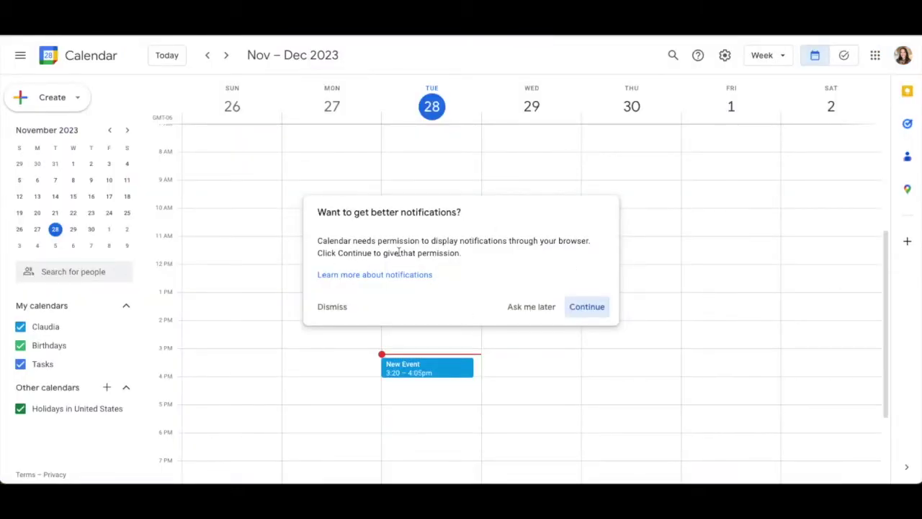
Allow browser notifications, invite a guest by e-mail, adjust guest permissions, and send the invitation.
left_click(588, 308)
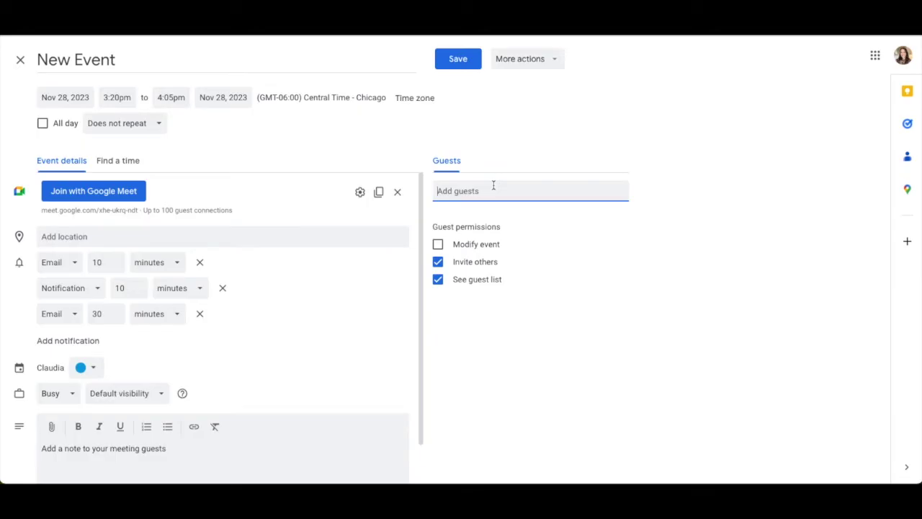
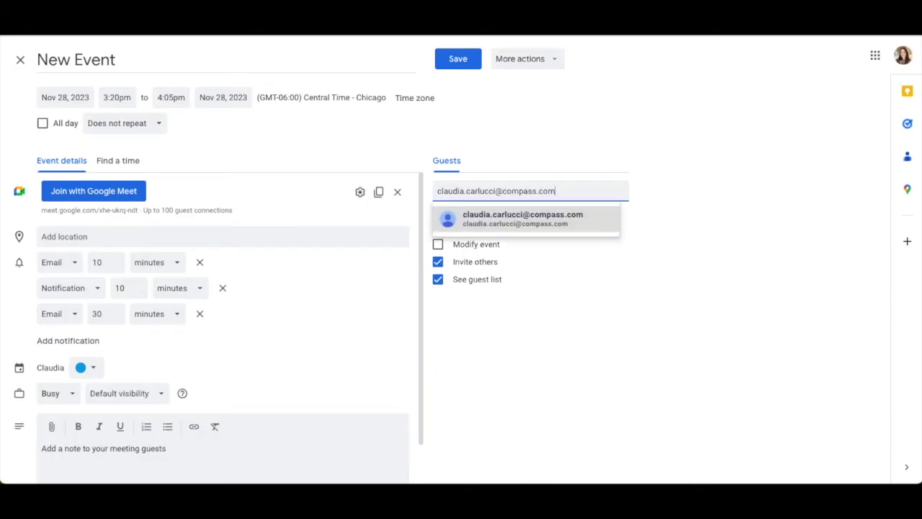
left_click(527, 228)
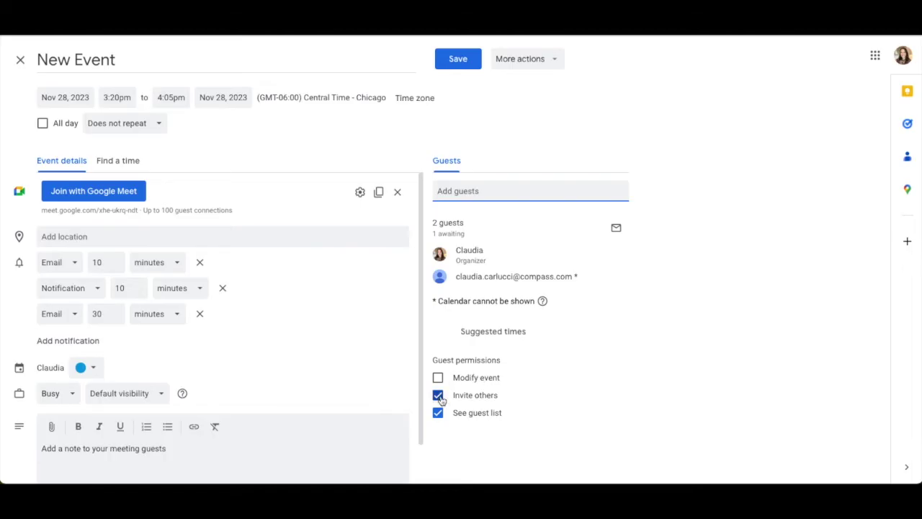
left_click(438, 413)
left_click(458, 61)
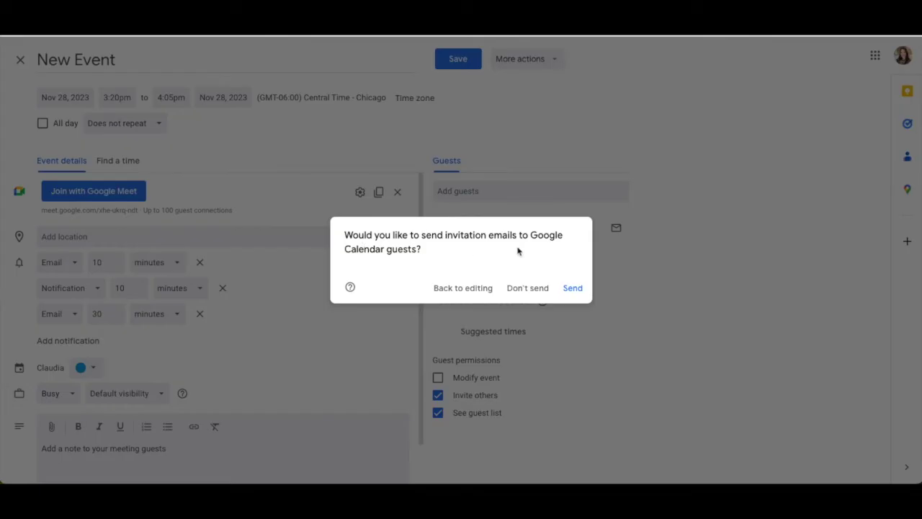
left_click(573, 288)
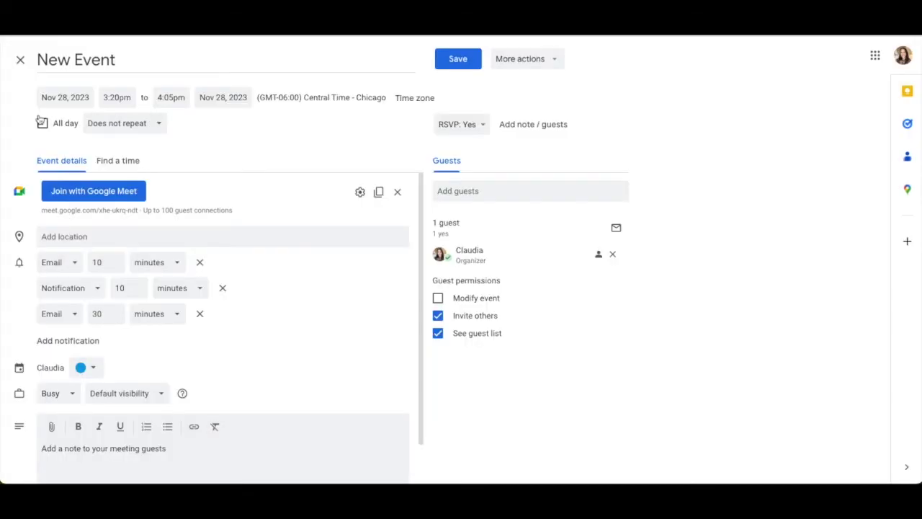
left_click(158, 126)
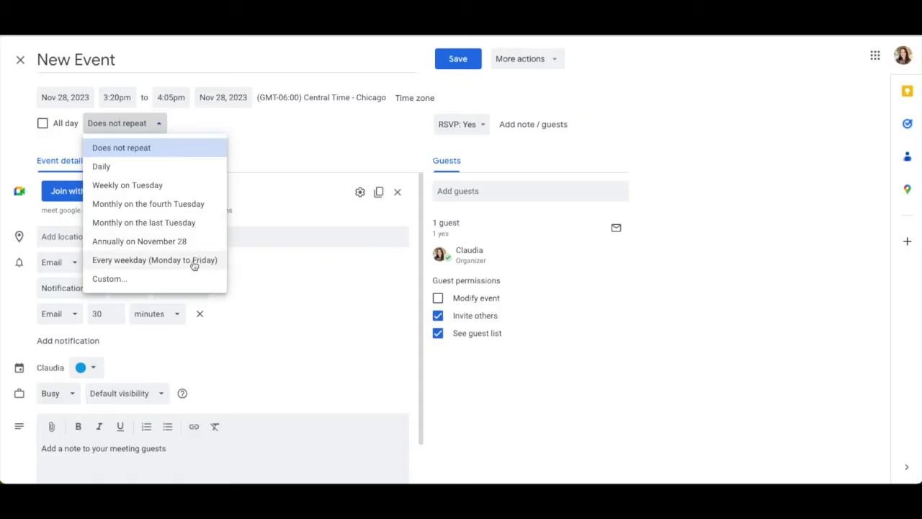
Set a custom recurrence every 3 weeks on Tuesday, ending after 15 occurrences.
left_click(126, 281)
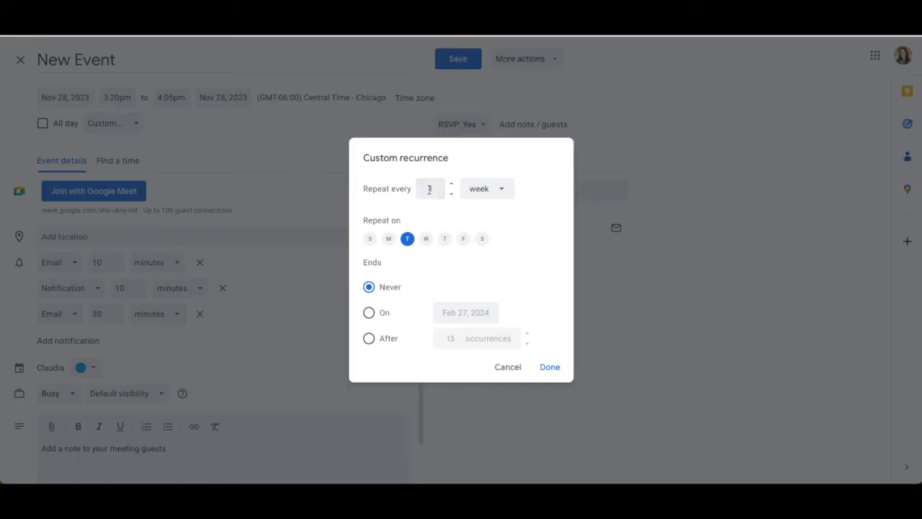
type("2")
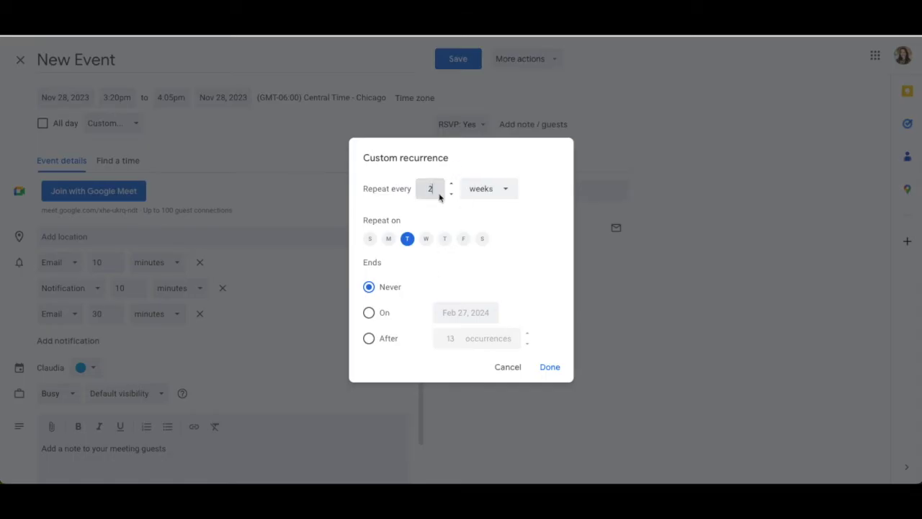
type("3")
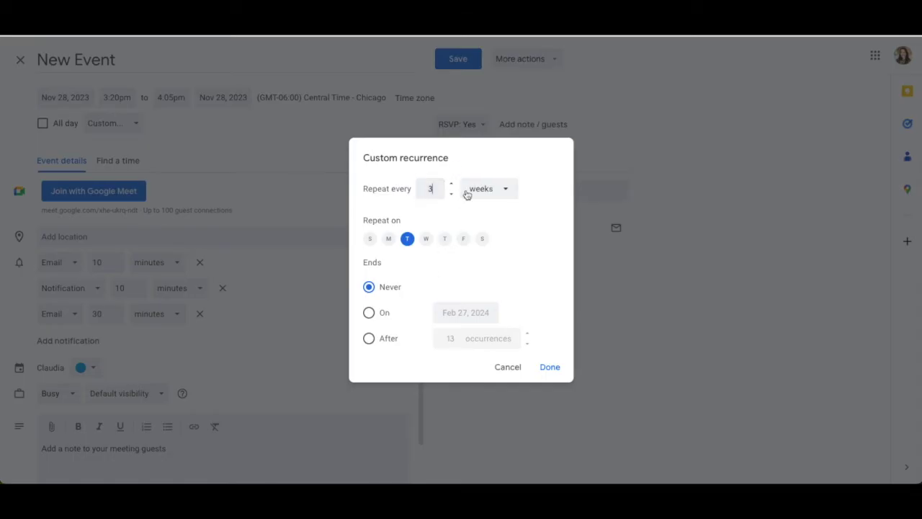
left_click(500, 190)
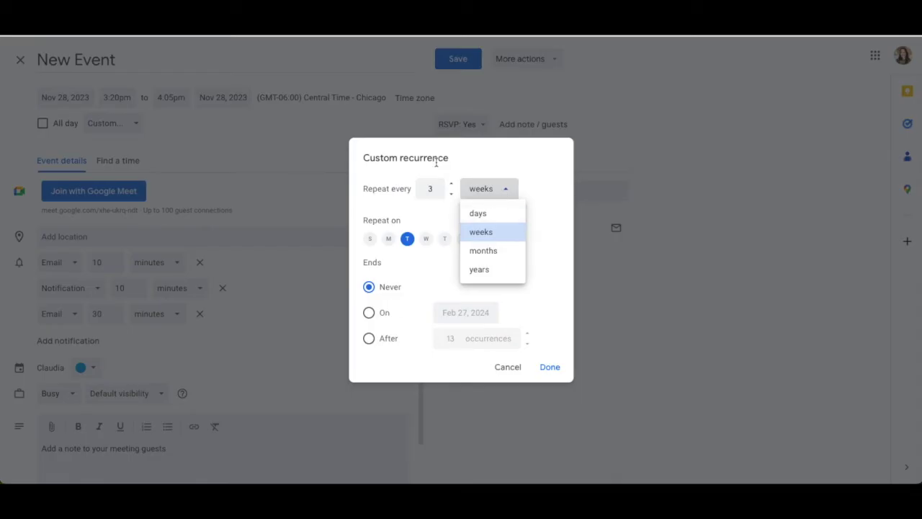
left_click(417, 241)
left_click(425, 238)
left_click(445, 238)
left_click(445, 239)
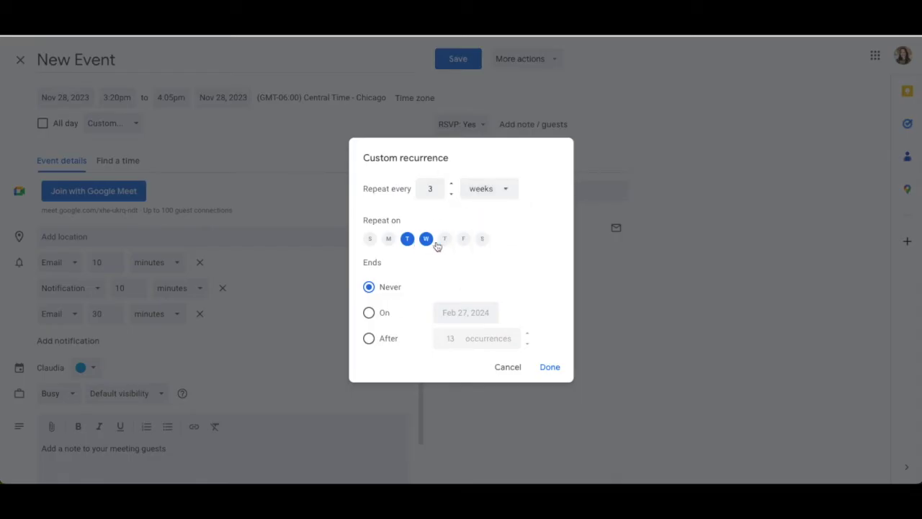
left_click(425, 238)
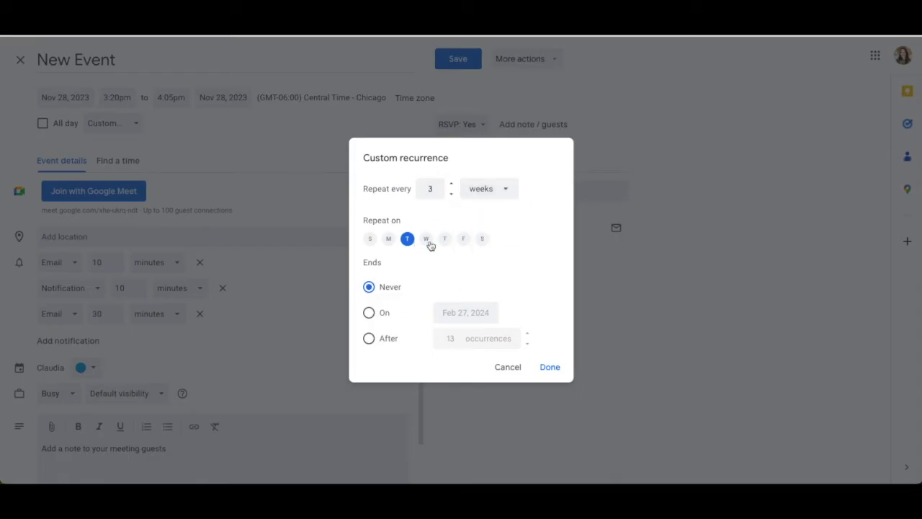
left_click(368, 314)
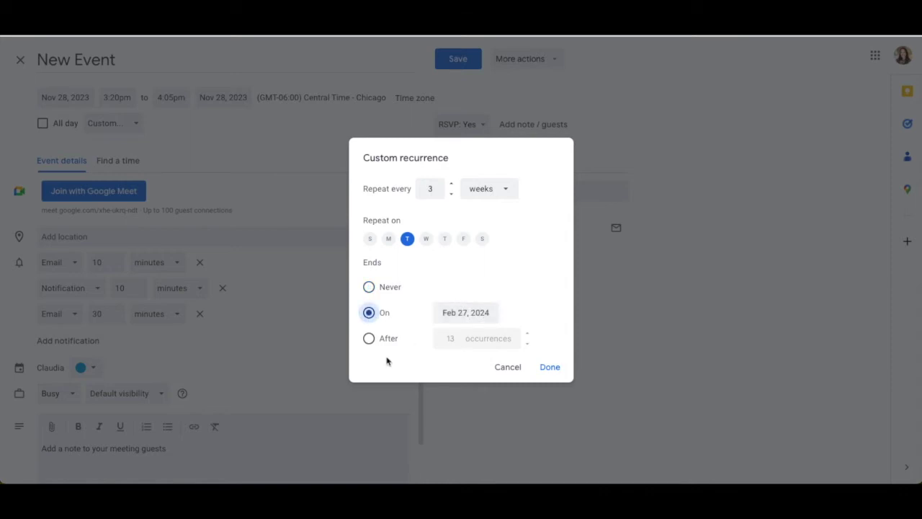
left_click(368, 338)
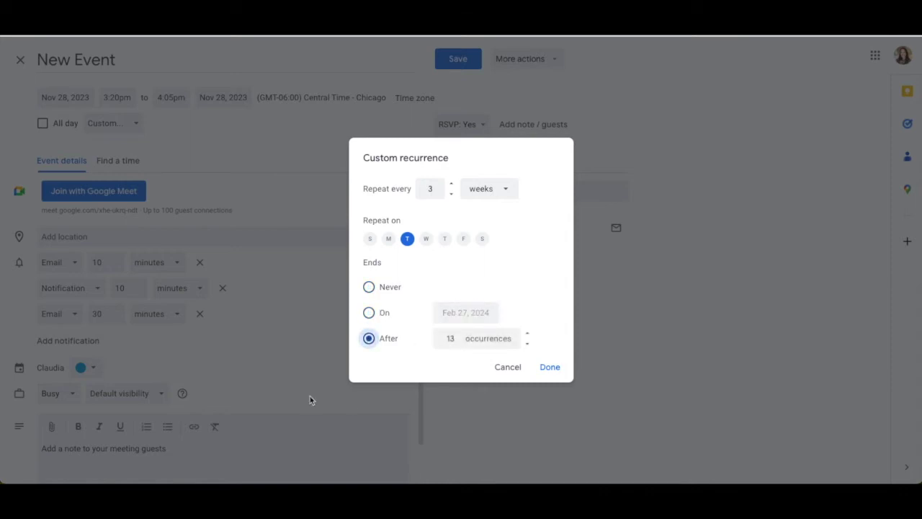
left_click(550, 367)
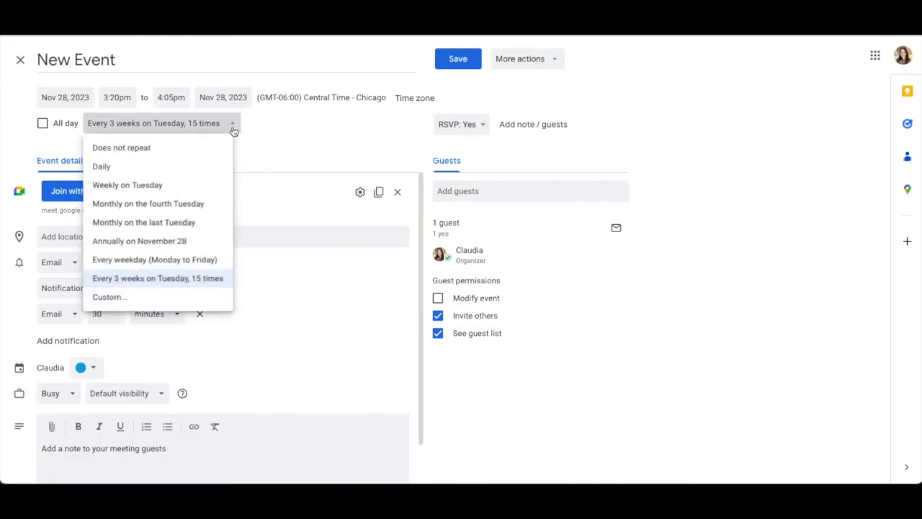
Make the event non-repeating and all-day on Nov 28, then save it.
left_click(188, 152)
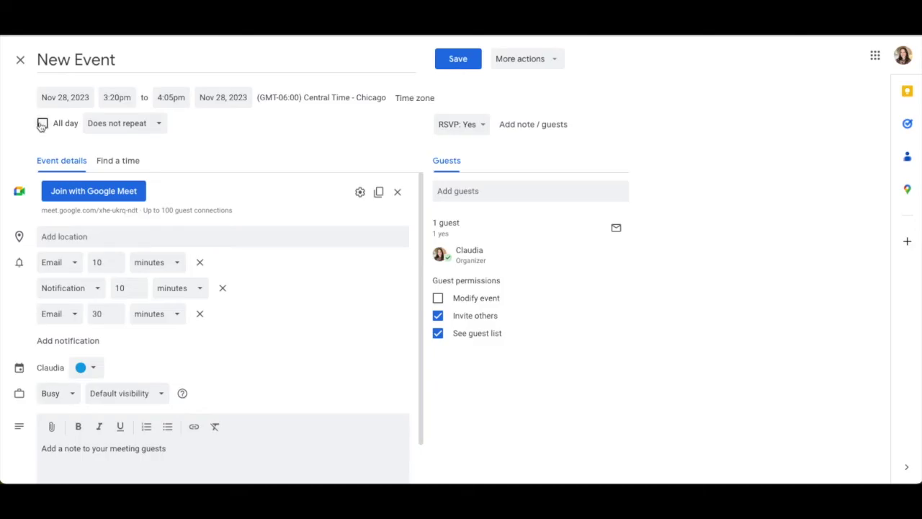
left_click(44, 124)
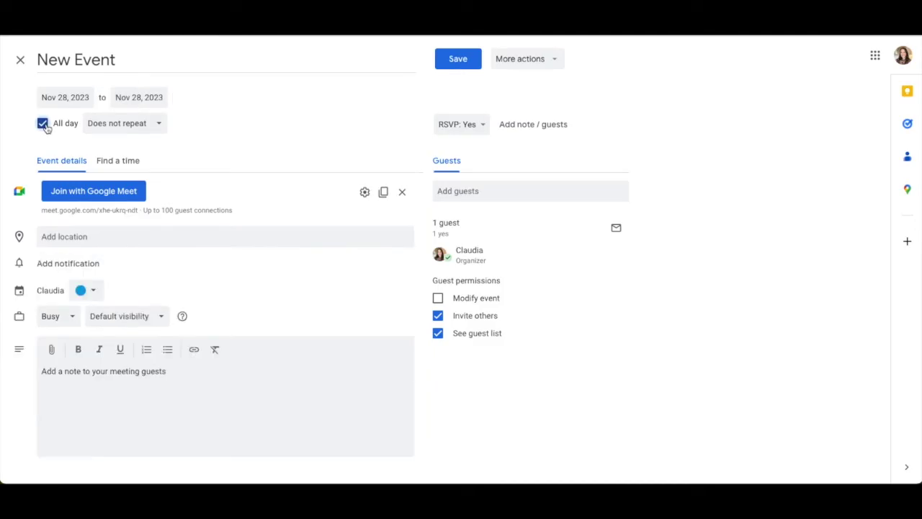
key("ctrl+s")
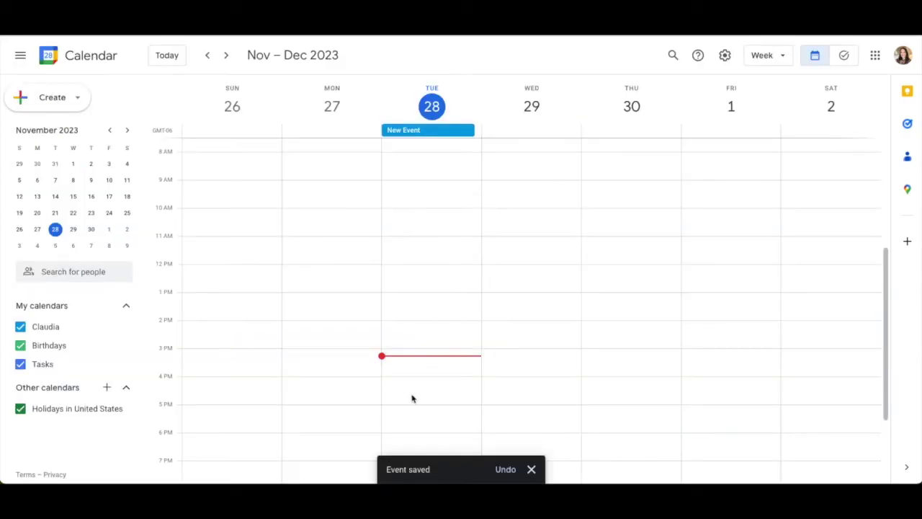
Turn the Holidays in United States, Birthdays and Tasks calendars back on.
left_click(415, 132)
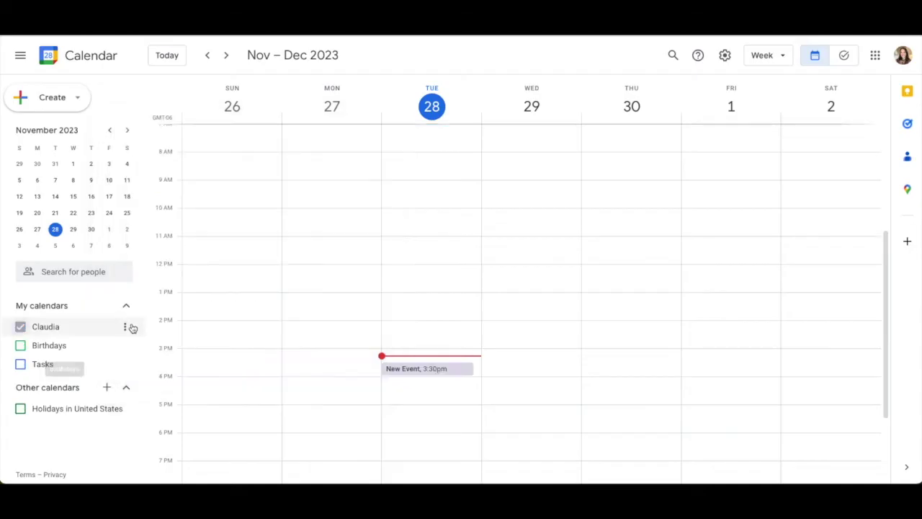
left_click(126, 326)
left_click(126, 328)
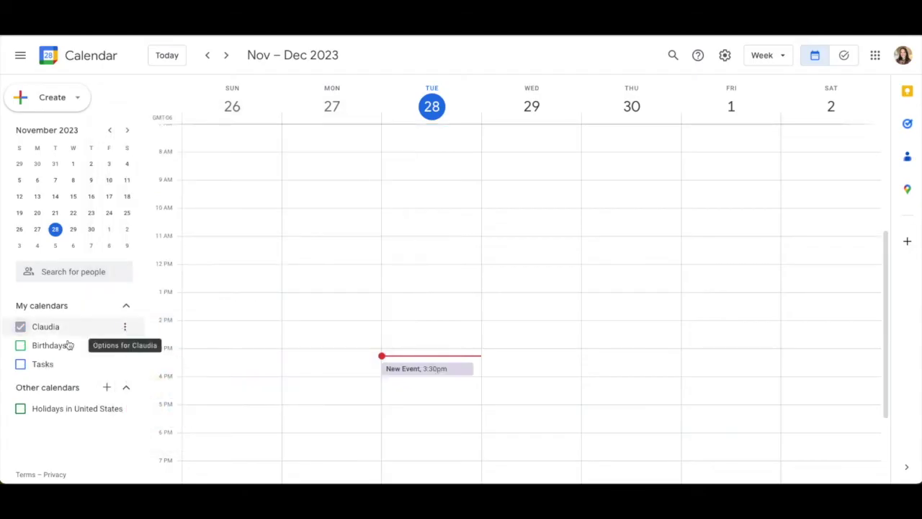
left_click(20, 408)
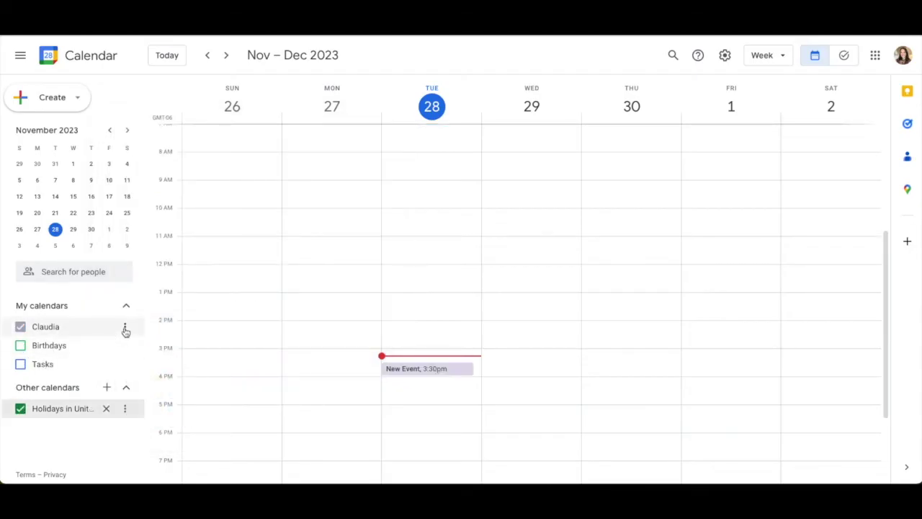
left_click(20, 346)
left_click(20, 364)
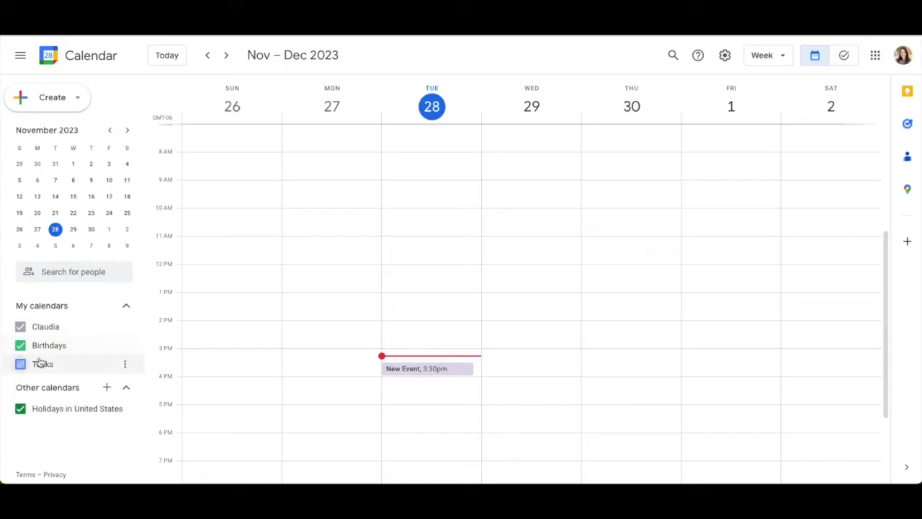
Open Settings and sharing for the main calendar.
left_click(126, 328)
left_click(156, 353)
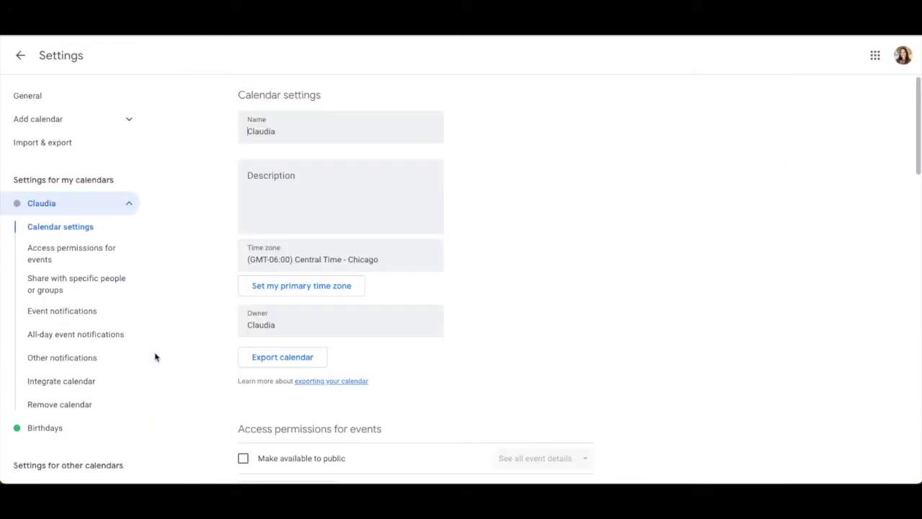
scroll(307, 177, "down", 6)
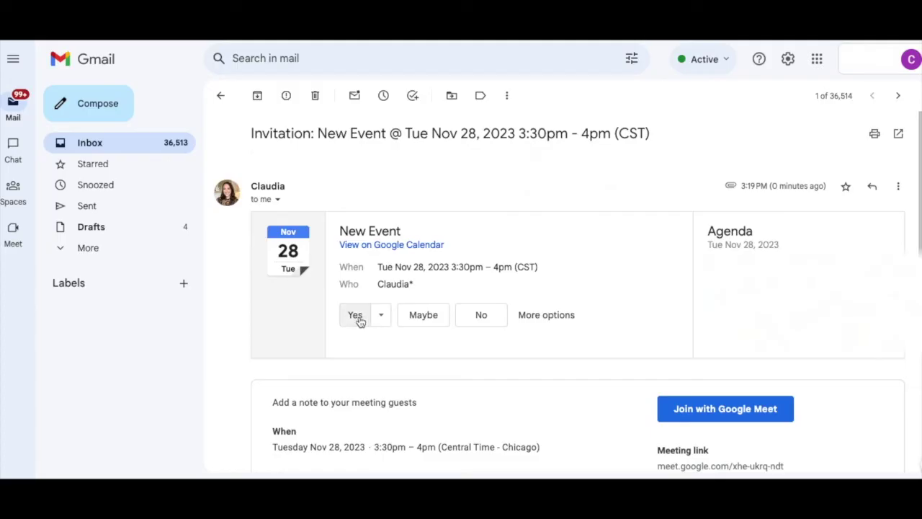
Accept the invitation as 'Yes, in a meeting room', then change the reply to No.
left_click(567, 323)
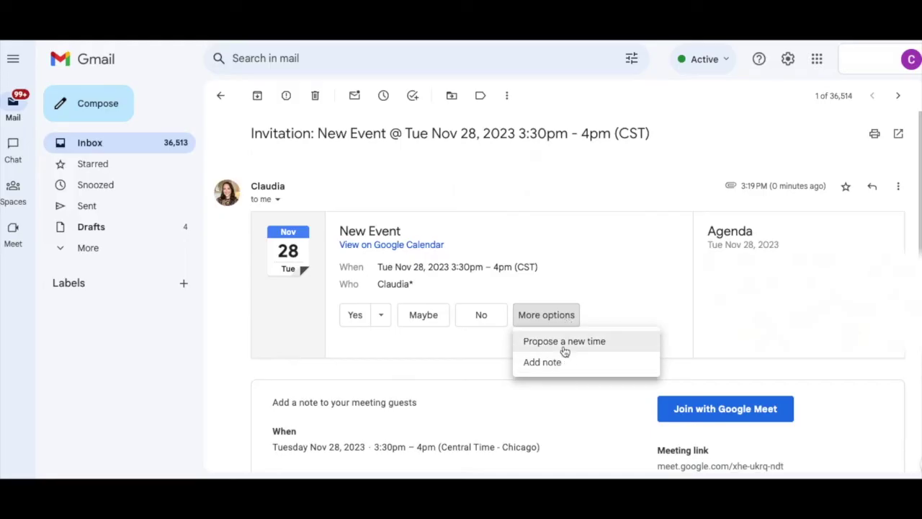
left_click(388, 325)
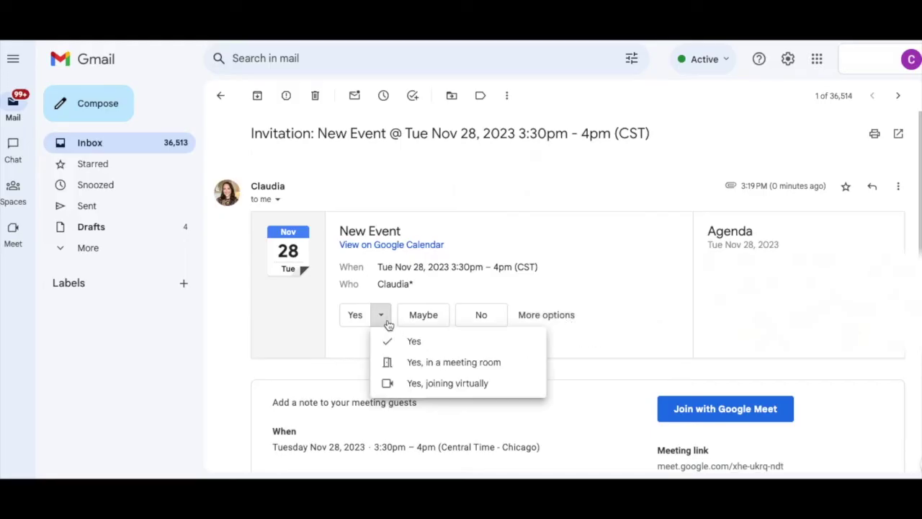
left_click(397, 361)
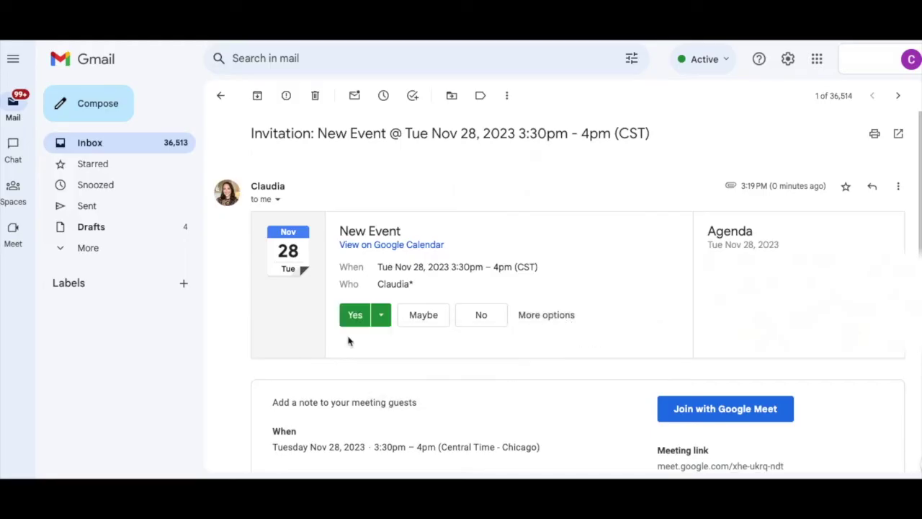
left_click(483, 323)
left_click(532, 320)
Send the declined RSVP with the note 'Sorry I have another meeting at this time'.
left_click(542, 361)
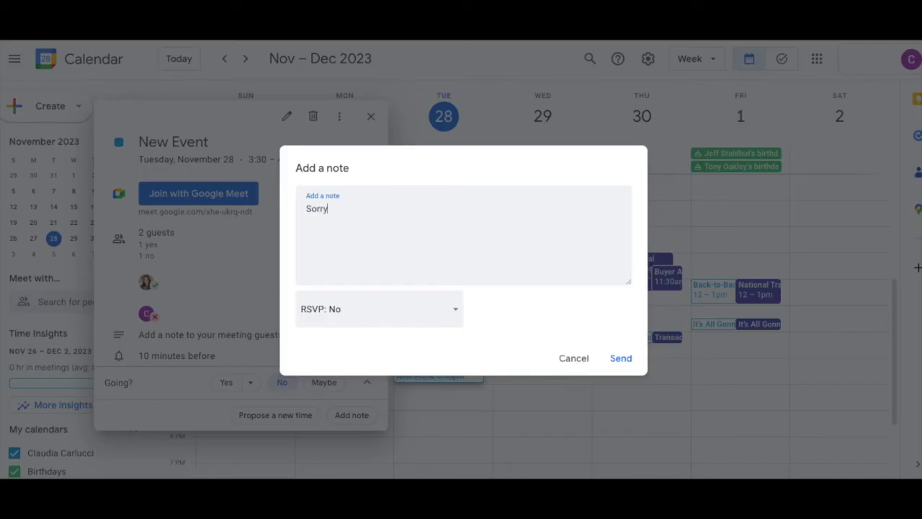
type("ting a")
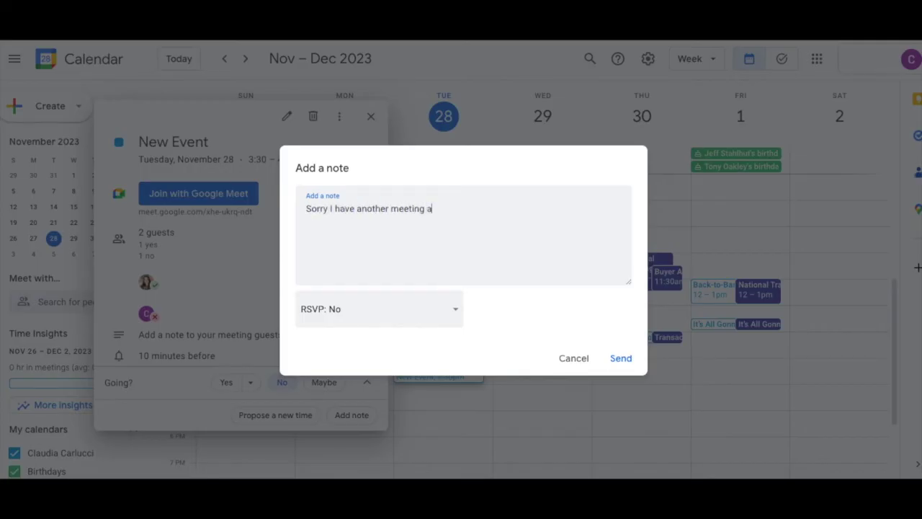
type("t this time")
left_click(621, 358)
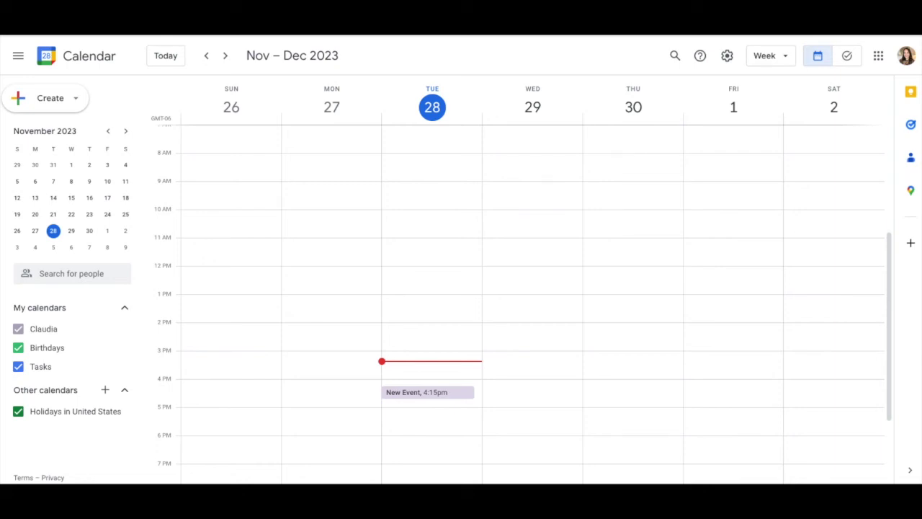
Create a new calendar named with the owner's name plus '- Work'.
mouse_move(118, 327)
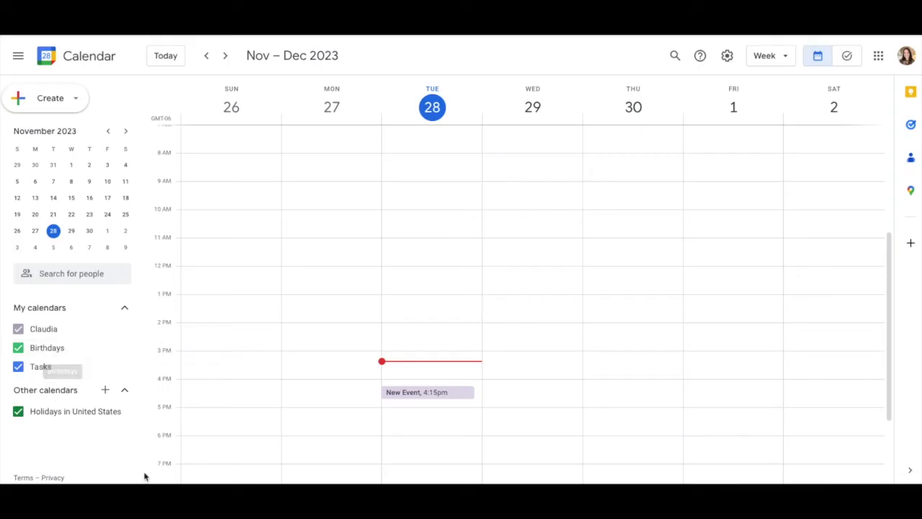
left_click(105, 391)
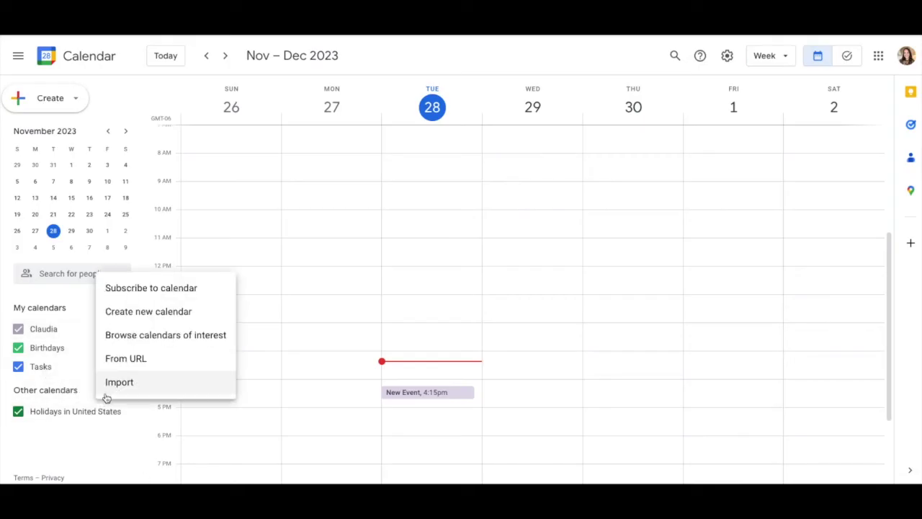
left_click(182, 312)
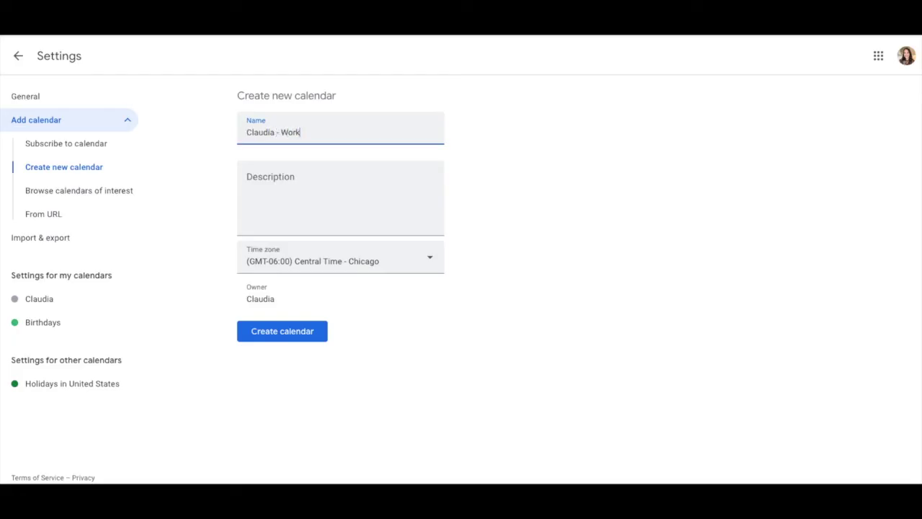
left_click(270, 340)
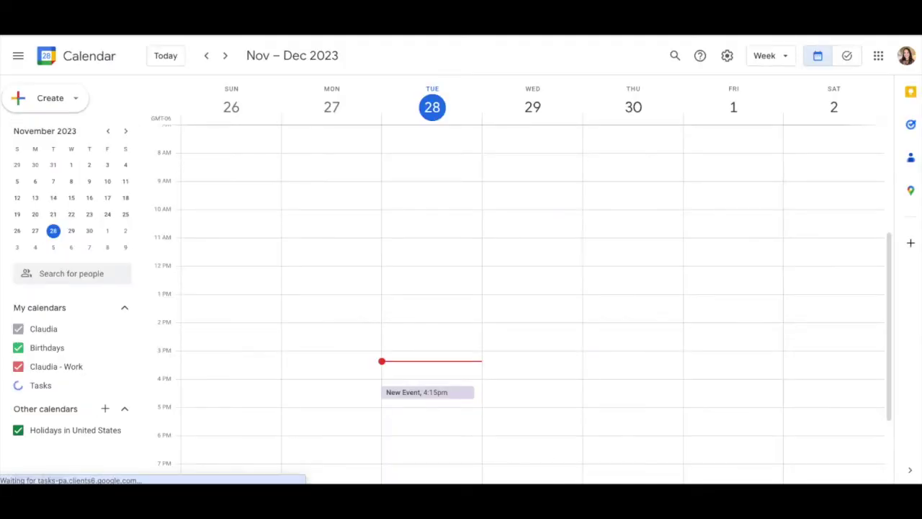
Hide the Birthdays calendar from the My calendars list.
mouse_move(67, 374)
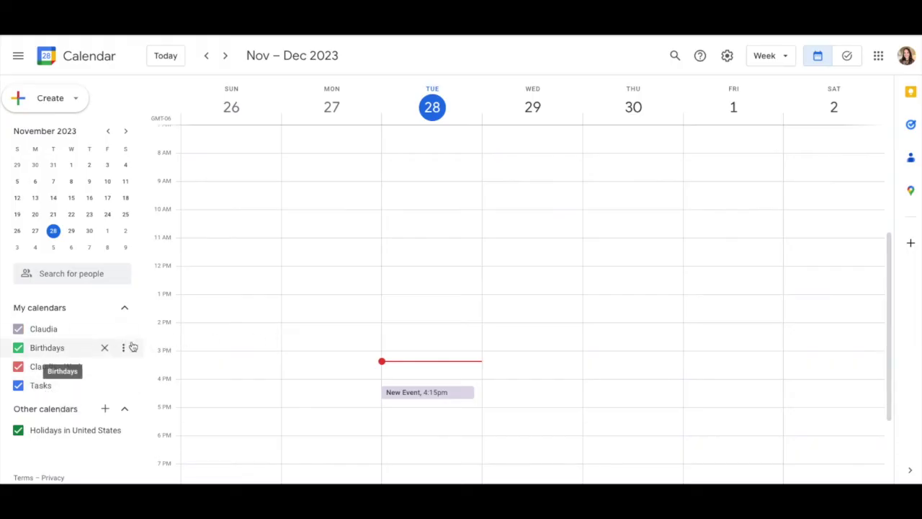
left_click(123, 347)
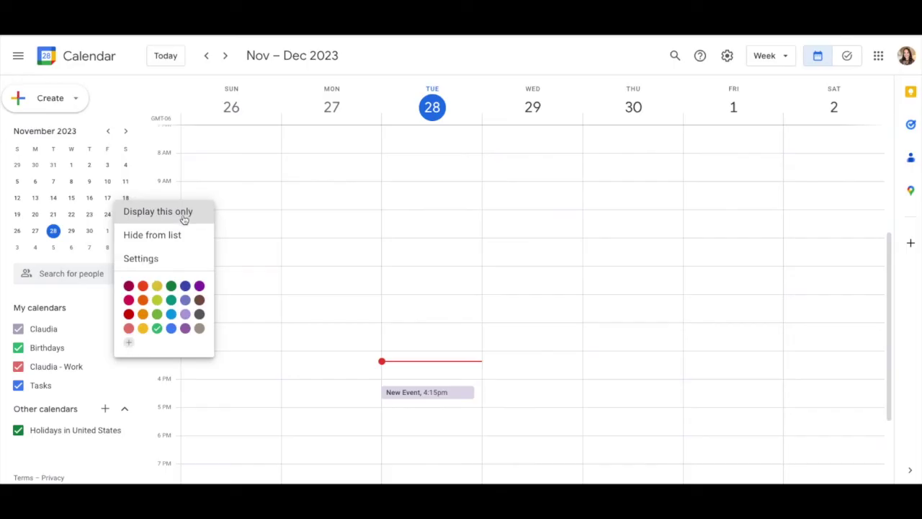
left_click(179, 239)
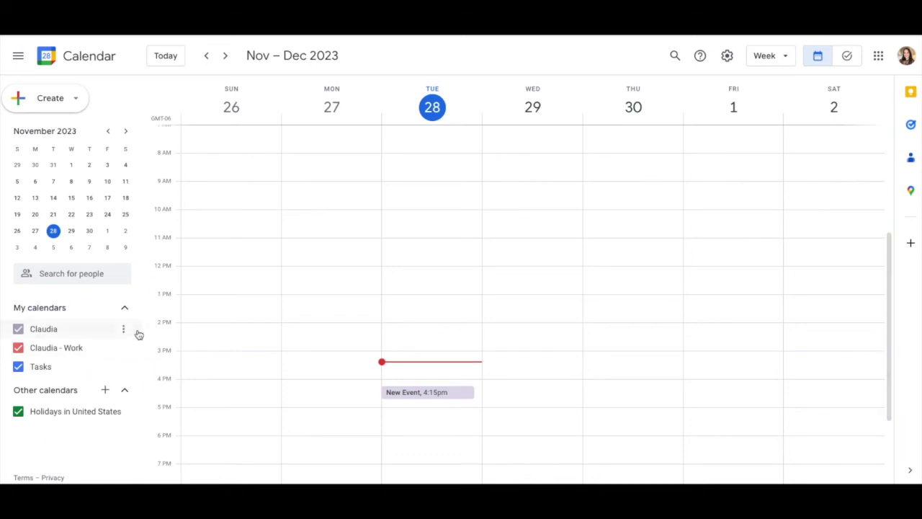
Recolour the Claudia calendar blue, leaving the custom colour dialog cancelled.
left_click(126, 330)
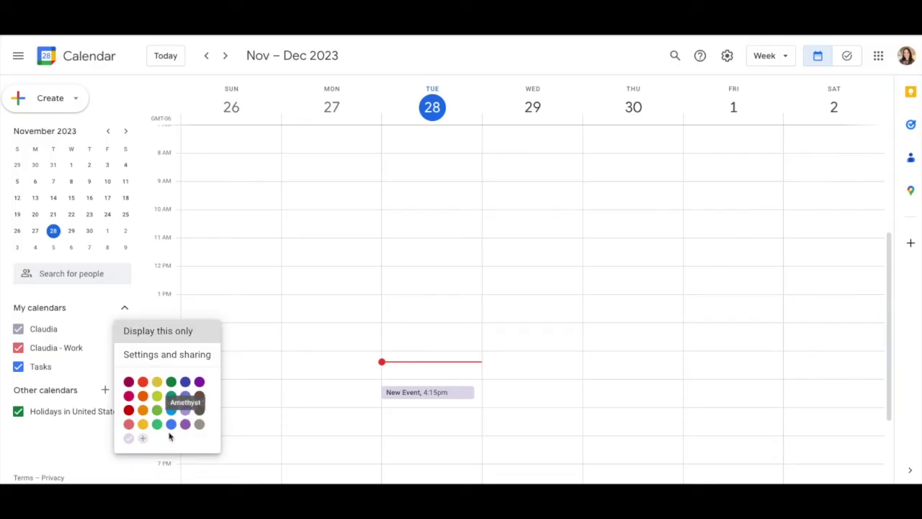
left_click(171, 410)
left_click(123, 329)
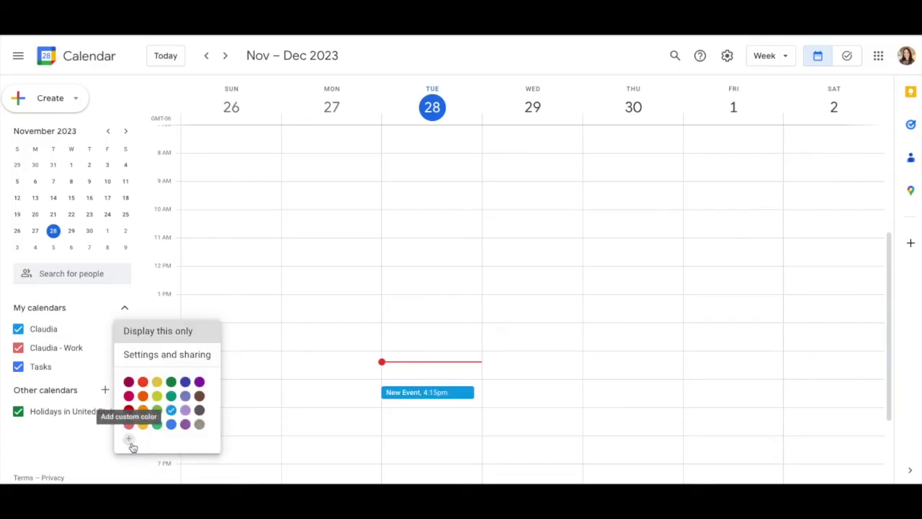
left_click(128, 438)
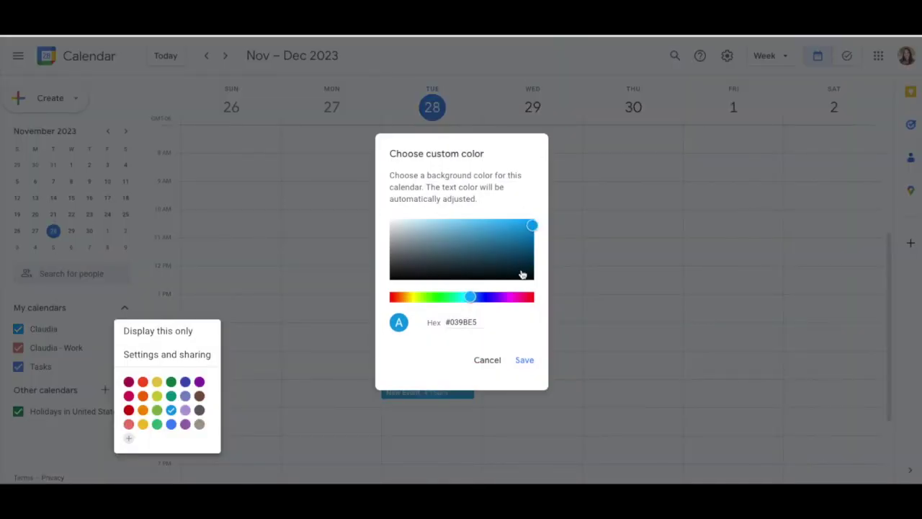
left_click(487, 362)
left_click(727, 56)
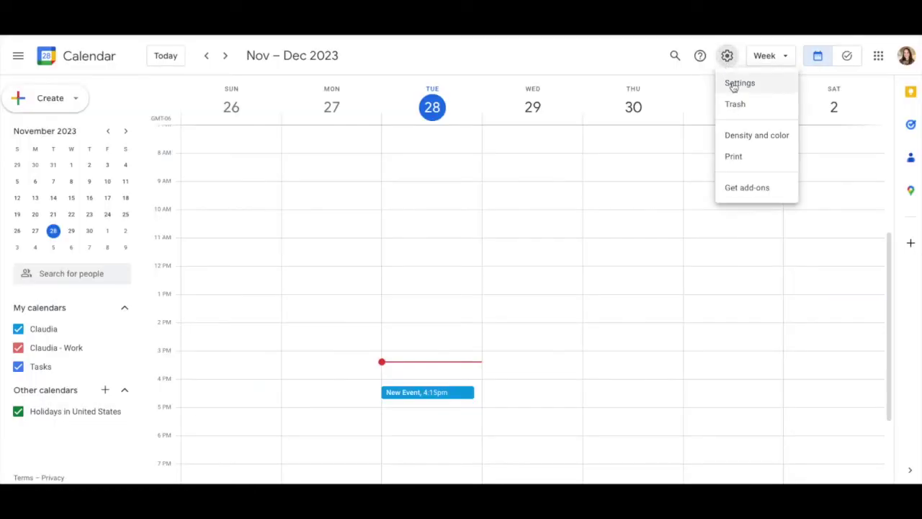
Unhide Birthdays with its eye icon under Settings for my calendars.
left_click(737, 85)
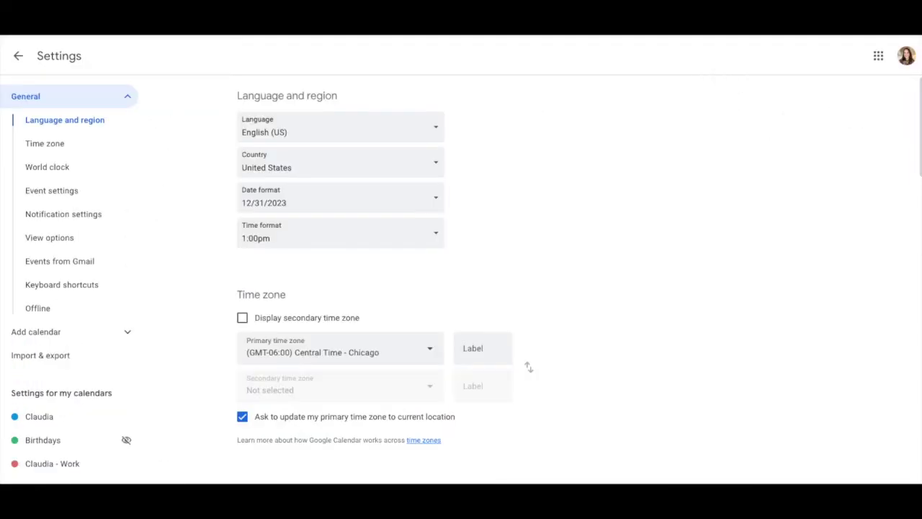
scroll(103, 417, "down", 2)
scroll(103, 422, "down", 1)
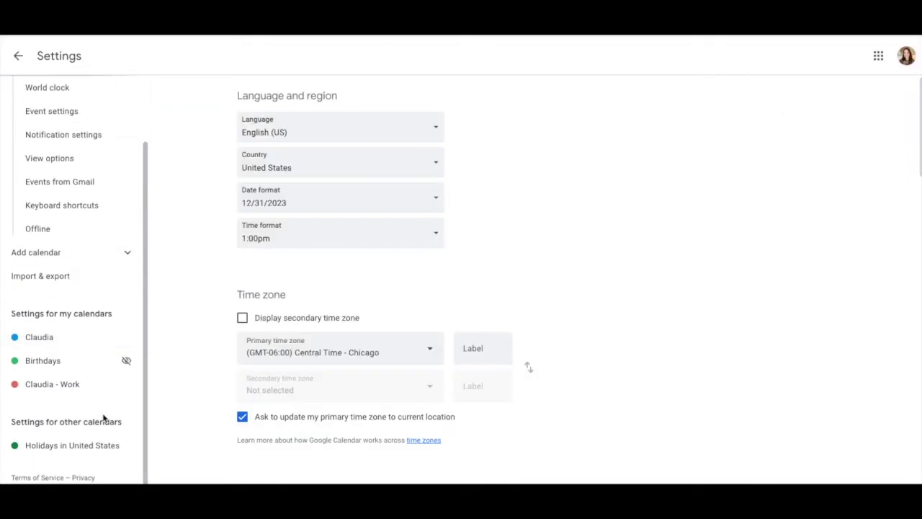
scroll(103, 414, "up", 3)
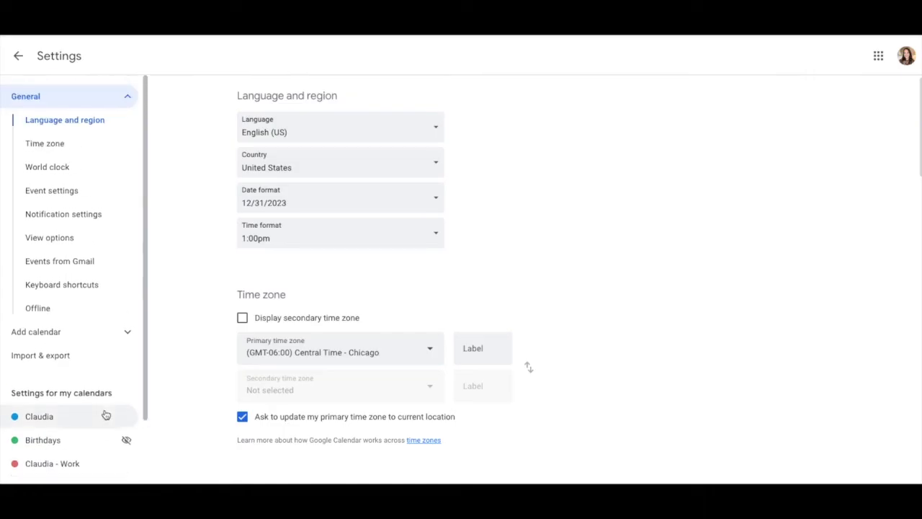
scroll(105, 416, "down", 3)
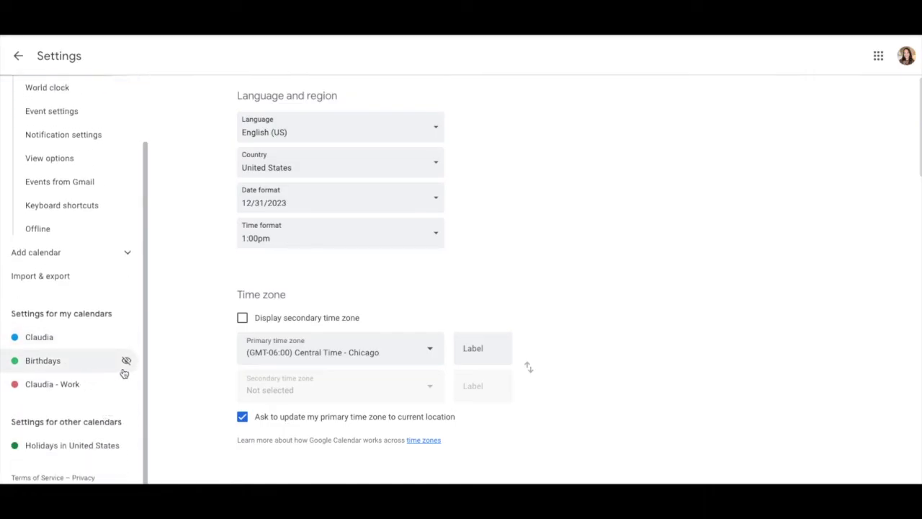
left_click(126, 360)
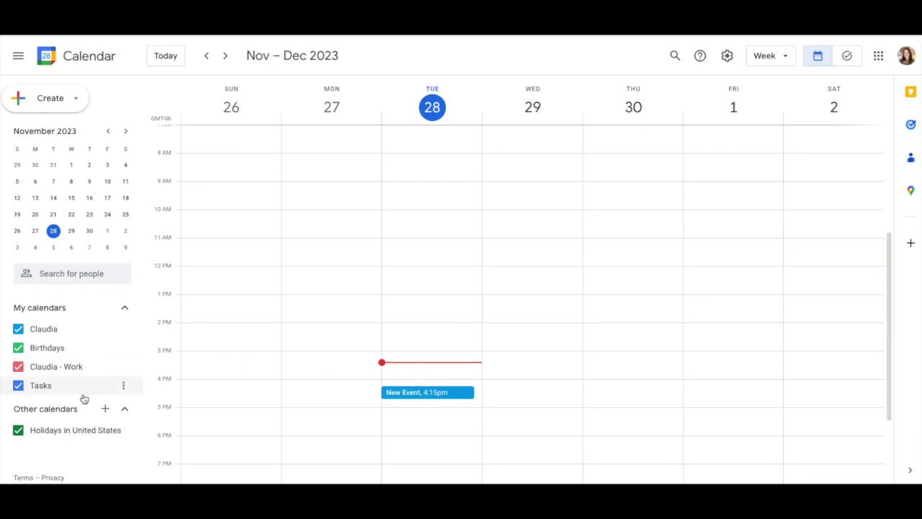
Save a 'Review Presentation' task for Nov 28 at 3:30pm, then switch to Tasks.
left_click(29, 98)
left_click(29, 154)
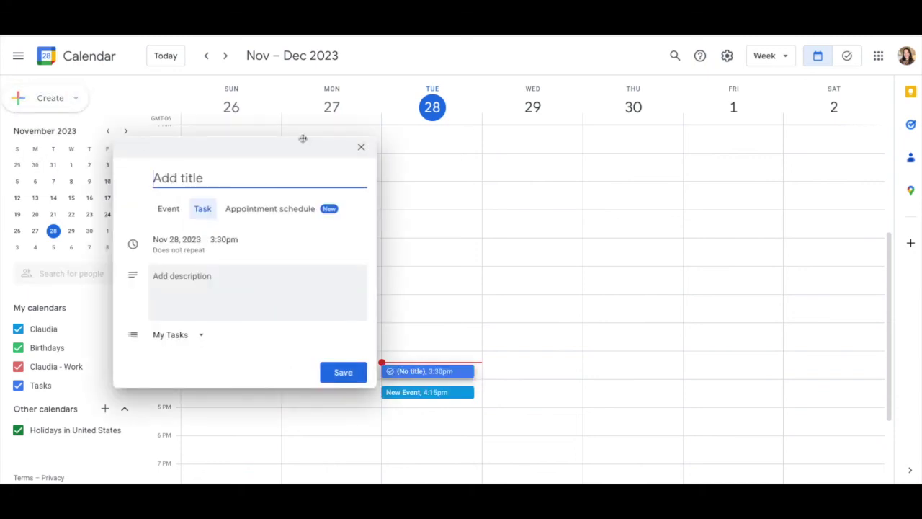
type("Review Presentation")
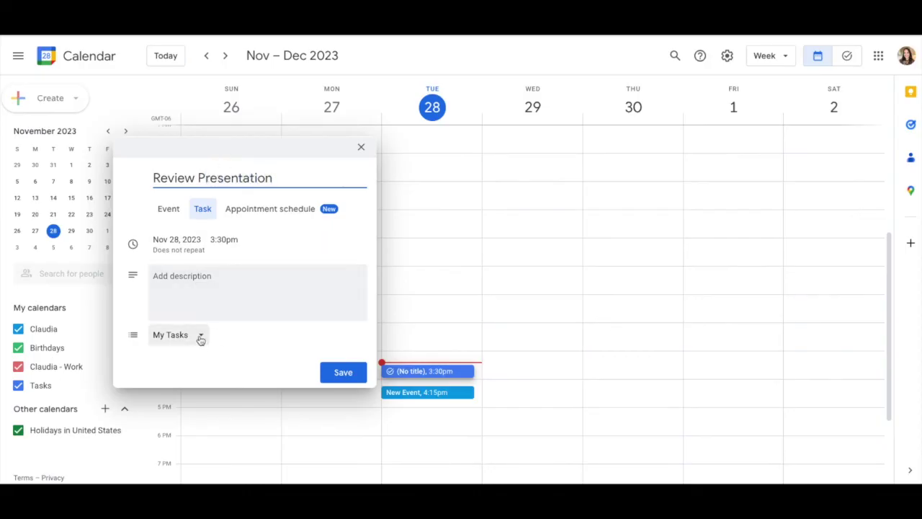
left_click(343, 373)
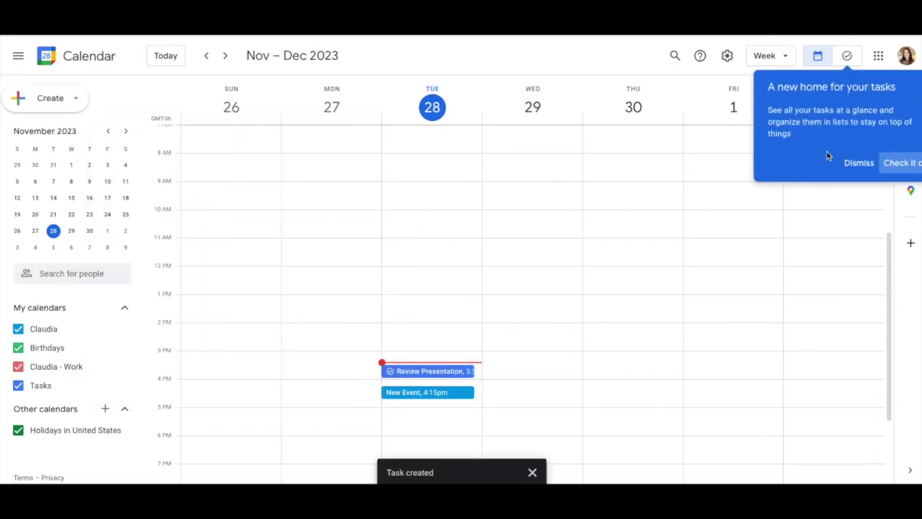
left_click(858, 164)
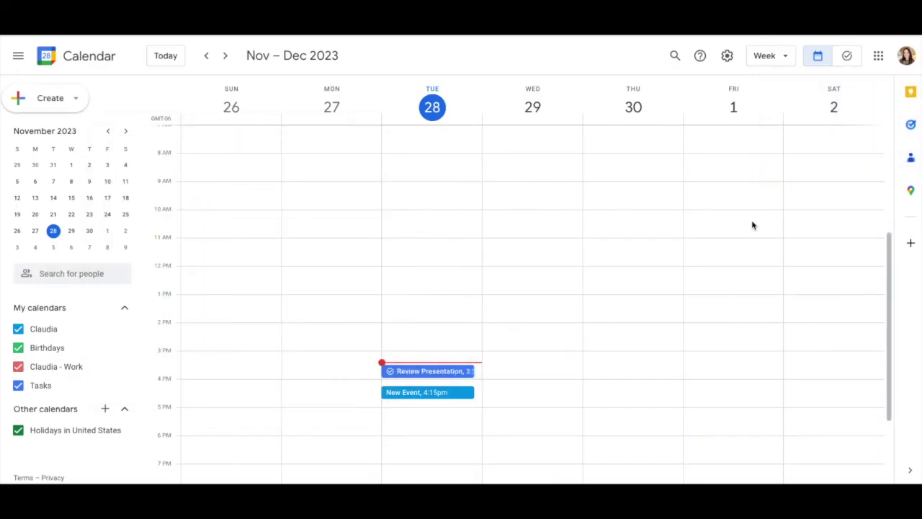
left_click(849, 62)
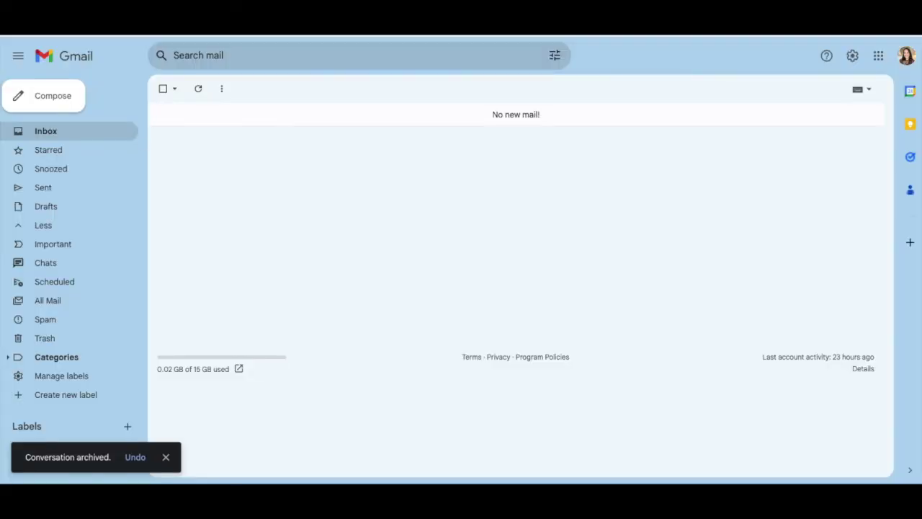
Mark Review Presentation complete from Gmail's Tasks side panel.
left_click(910, 157)
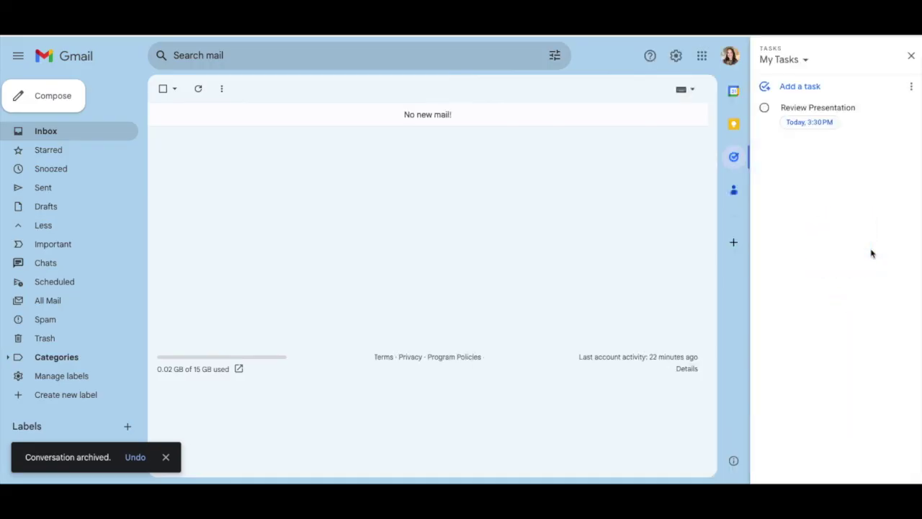
left_click(768, 113)
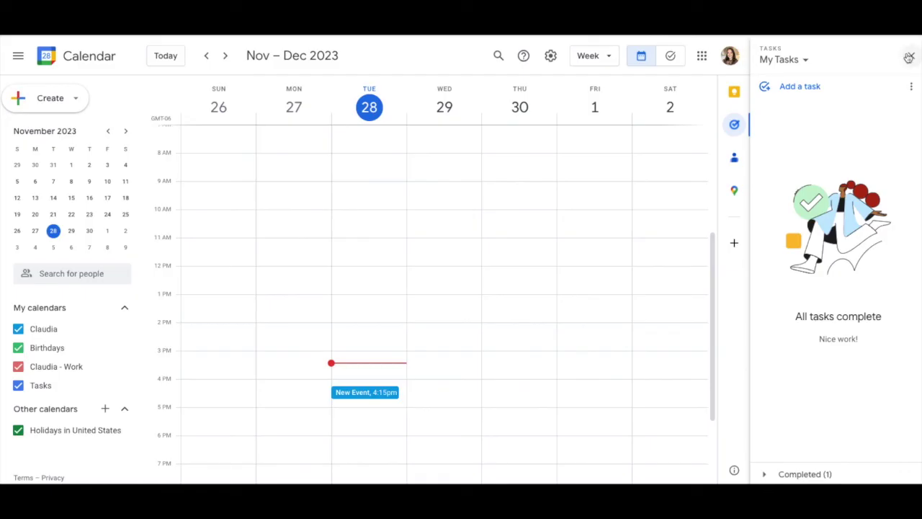
Expand Completed (1) on the full tasks page to show Review Presentation crossed off.
left_click(911, 56)
left_click(847, 57)
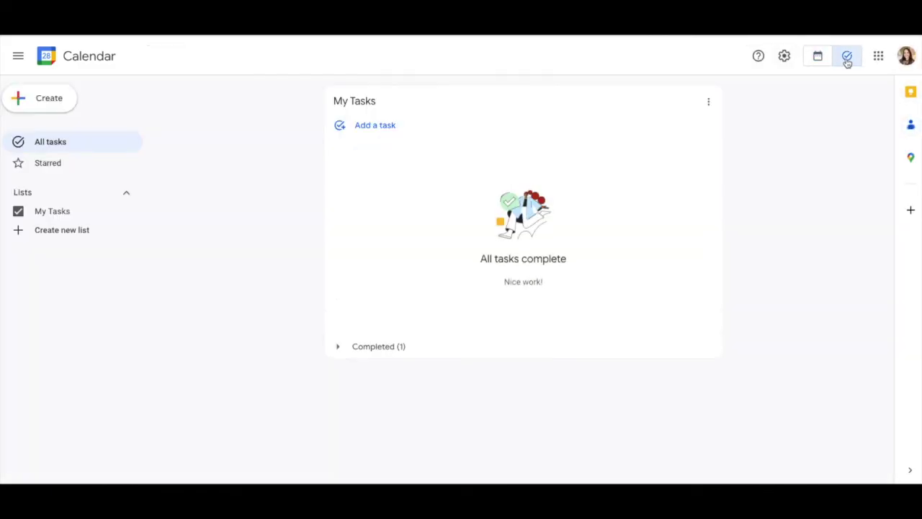
left_click(339, 348)
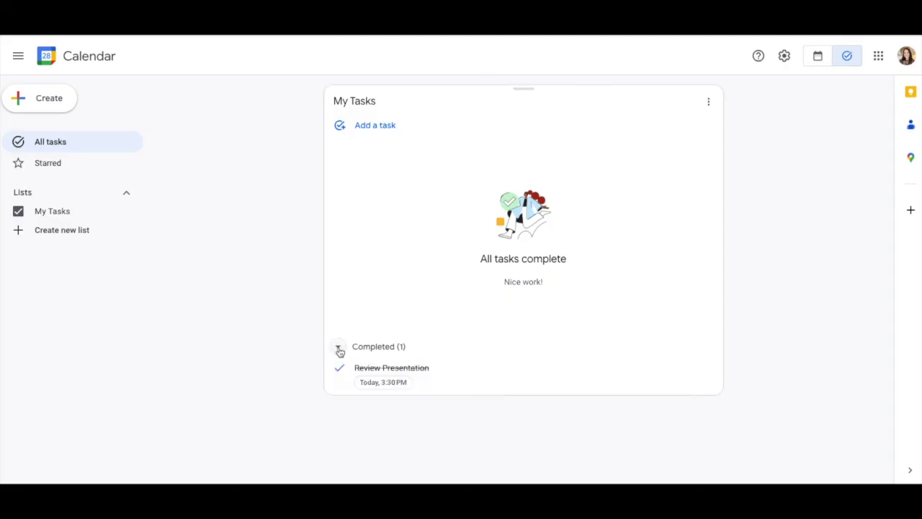